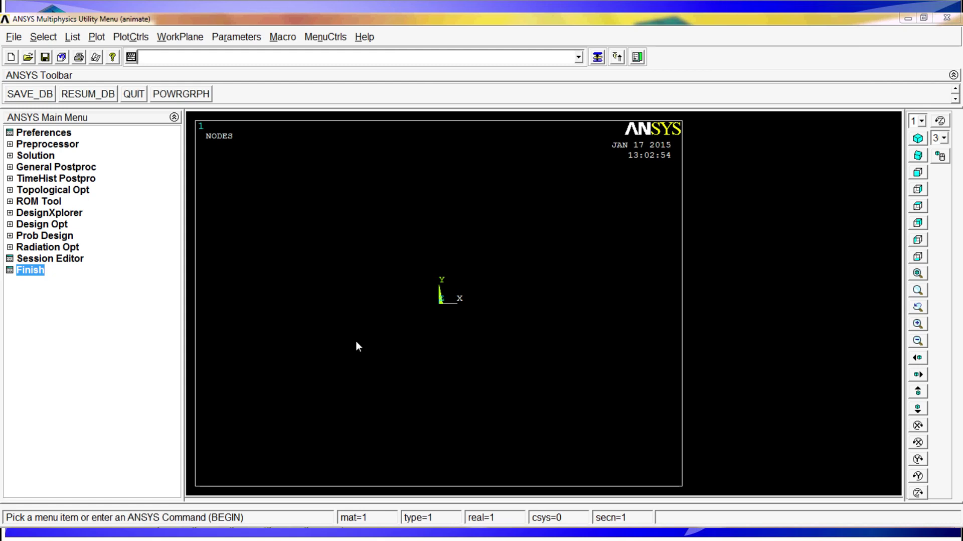
Step: Resume the saved T-junction beam database and zoom in on the beam
{"action": "left_click", "coordinate": [88, 94]}
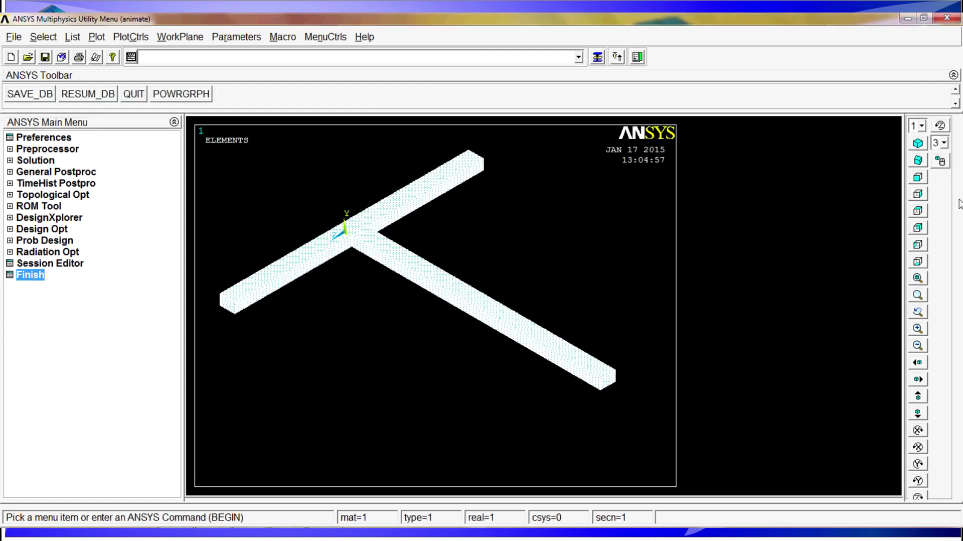
{"action": "left_click", "coordinate": [940, 161]}
{"action": "middle_click_drag", "start_coordinate": [437, 312], "coordinate": [409, 305]}
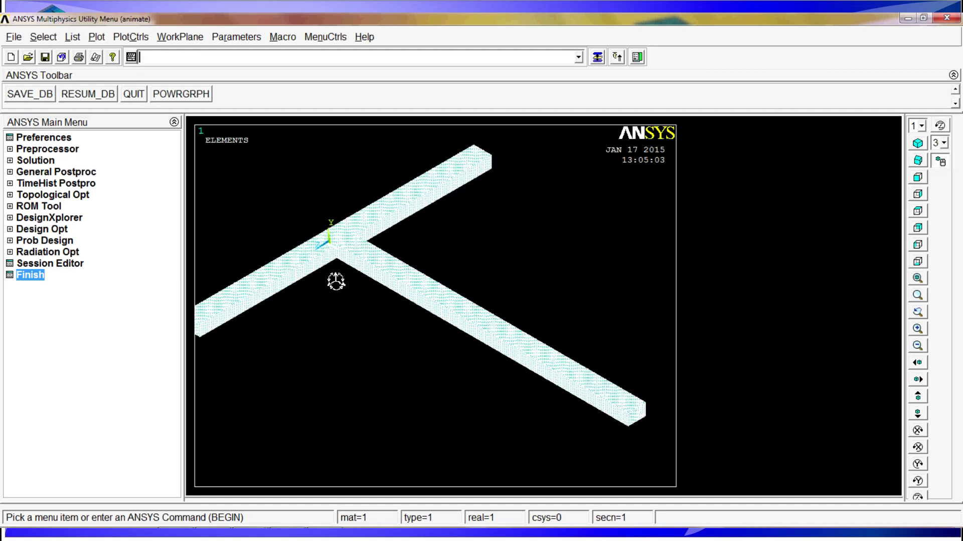
Step: Replot the model as coloured, numbered areas and pan it slightly
{"action": "left_click", "coordinate": [131, 37]}
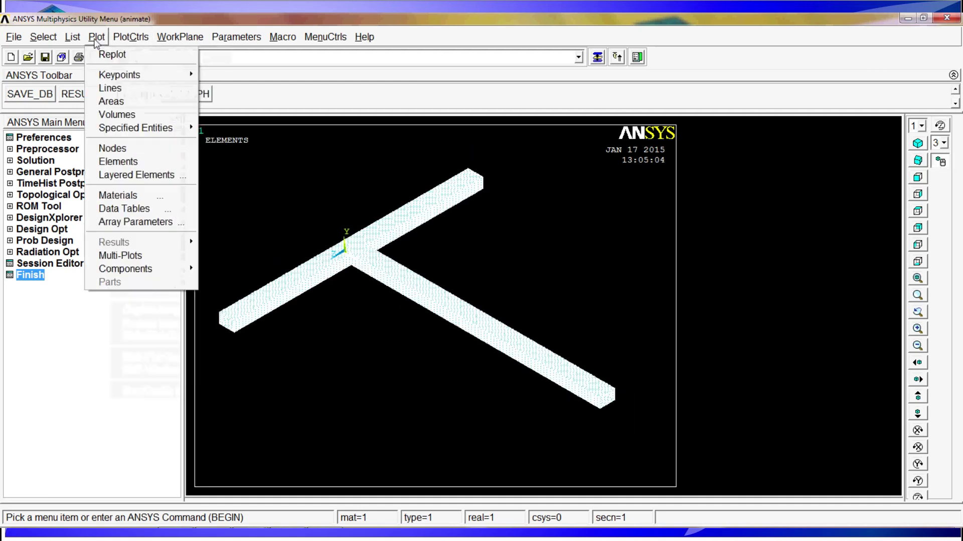
{"action": "left_click", "coordinate": [108, 101]}
{"action": "left_click_drag", "start_coordinate": [415, 320], "coordinate": [364, 325]}
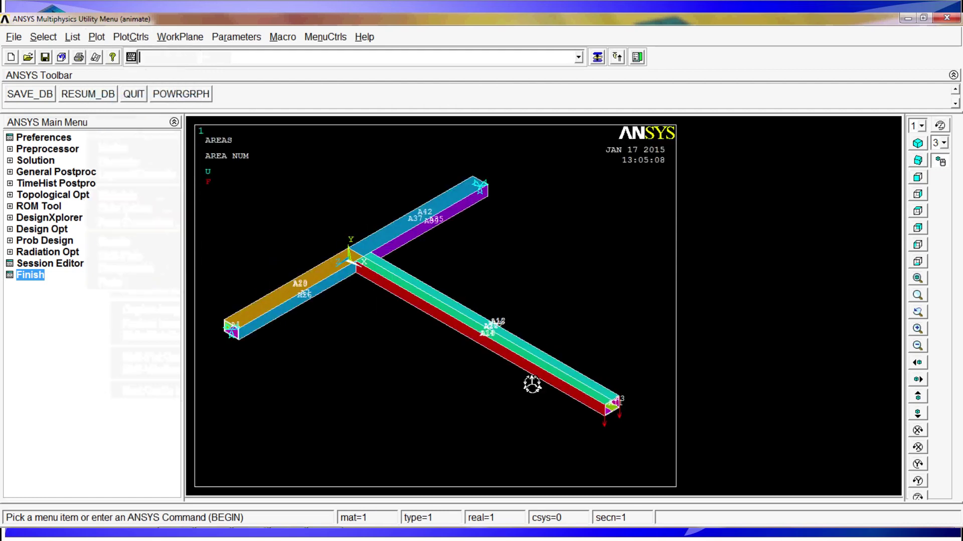
Step: Read result set 1 (time 1.0) from animate.rst by picking it from the set list
{"action": "left_click", "coordinate": [69, 173]}
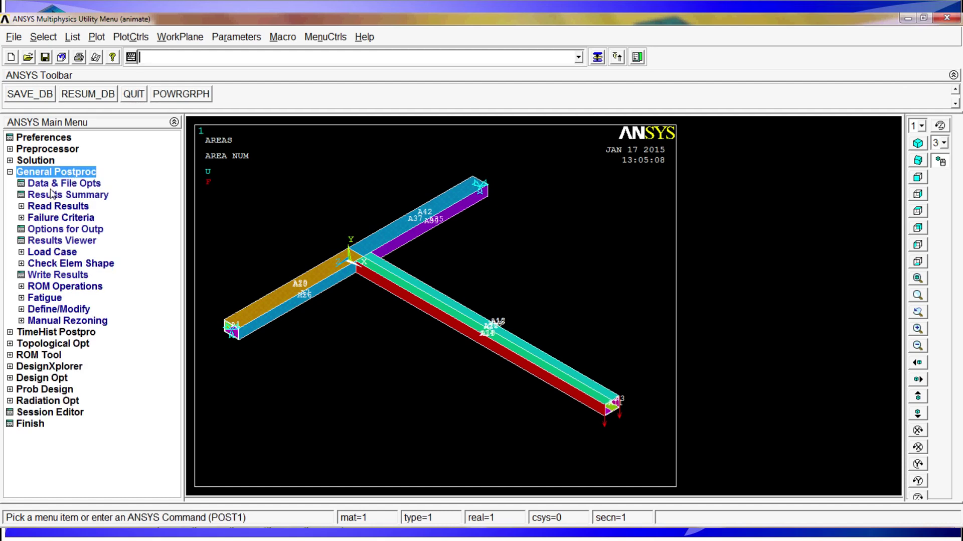
{"action": "left_click", "coordinate": [52, 207]}
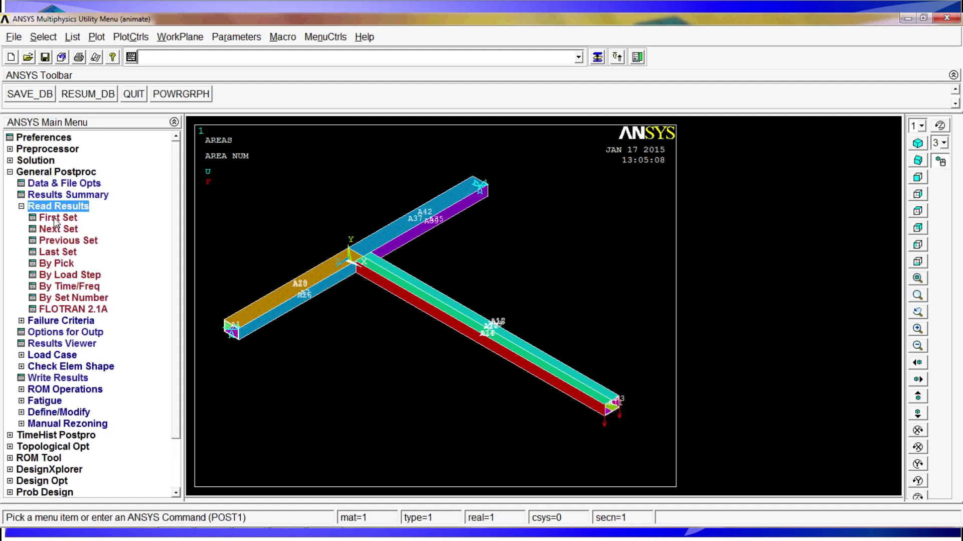
{"action": "left_click", "coordinate": [63, 266]}
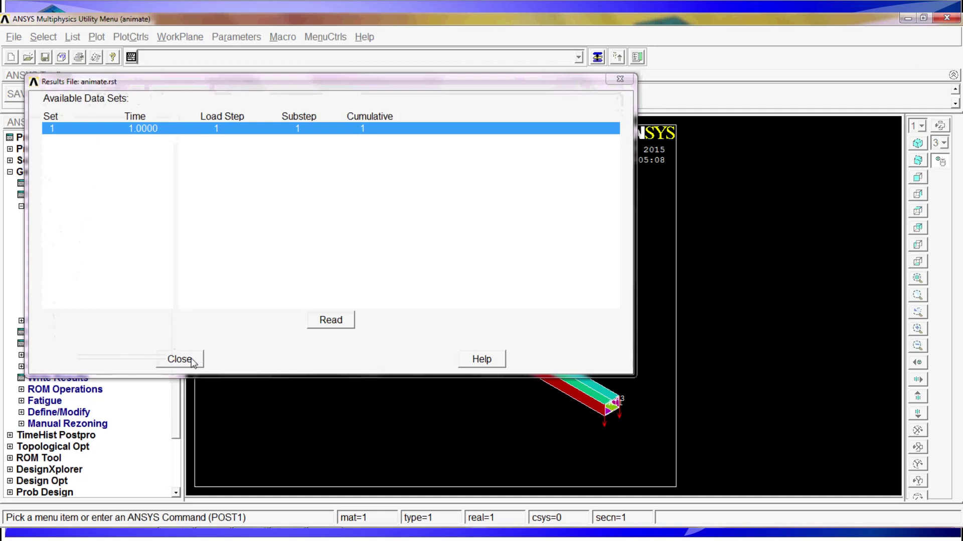
{"action": "left_click", "coordinate": [355, 319]}
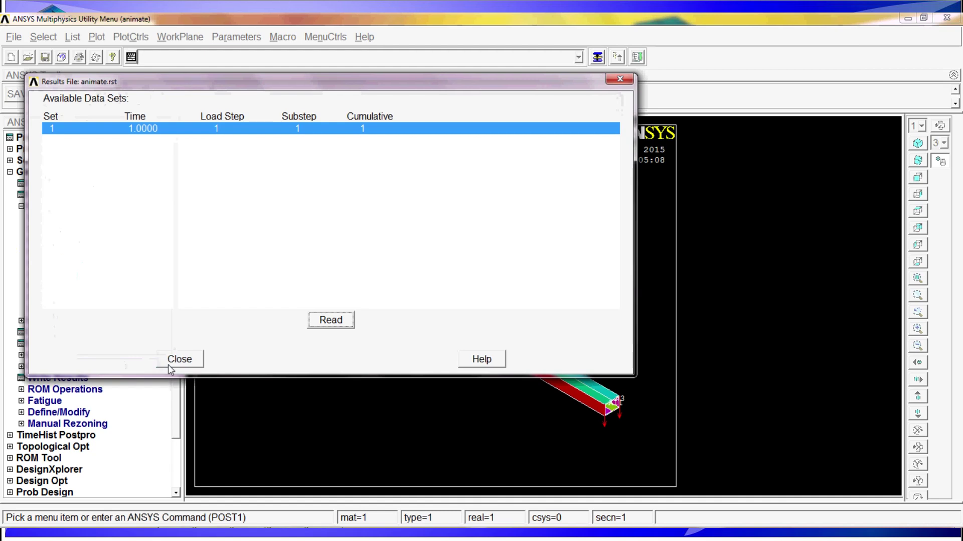
{"action": "left_click", "coordinate": [174, 360]}
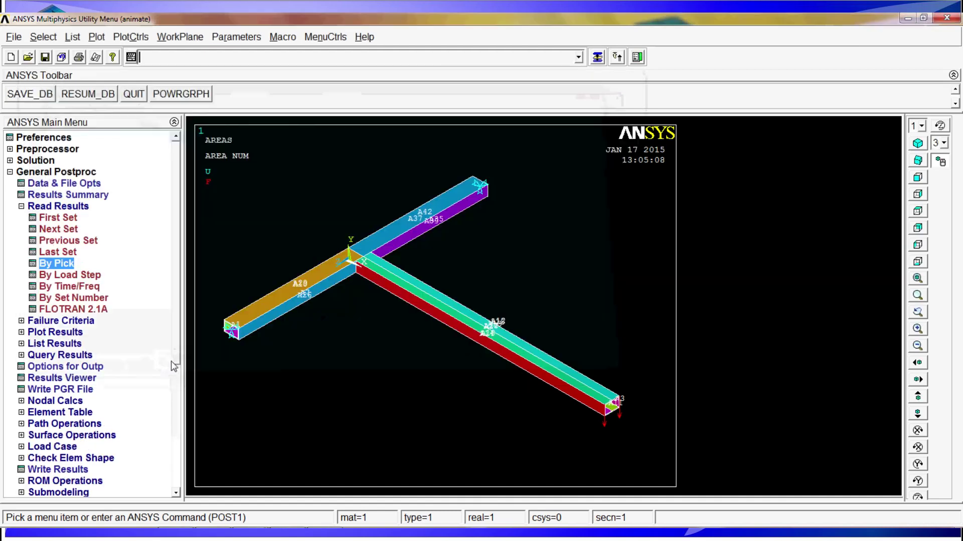
Step: Animate the deformed shape over 10 frames with a 0.2 s delay, showing the undeformed edge
{"action": "left_click", "coordinate": [131, 38]}
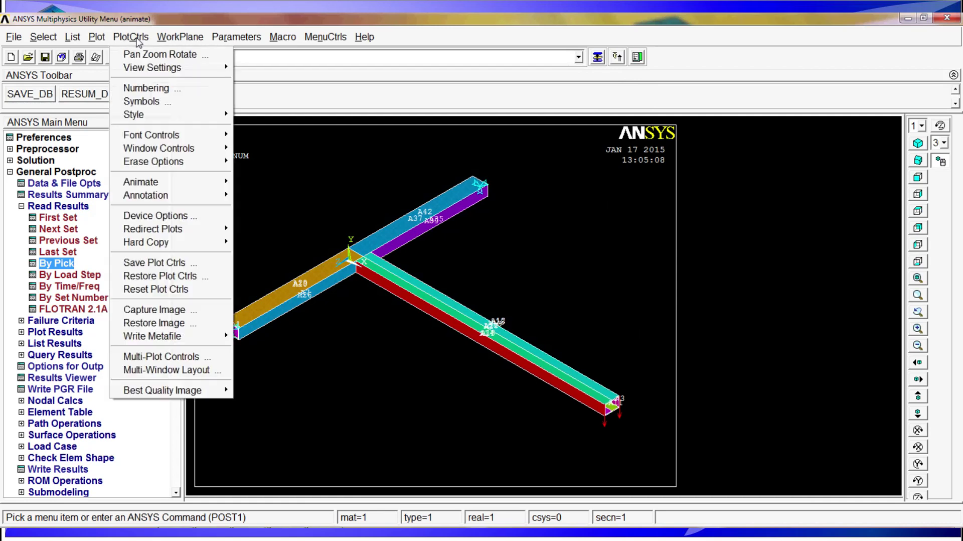
{"action": "mouse_move", "coordinate": [166, 181]}
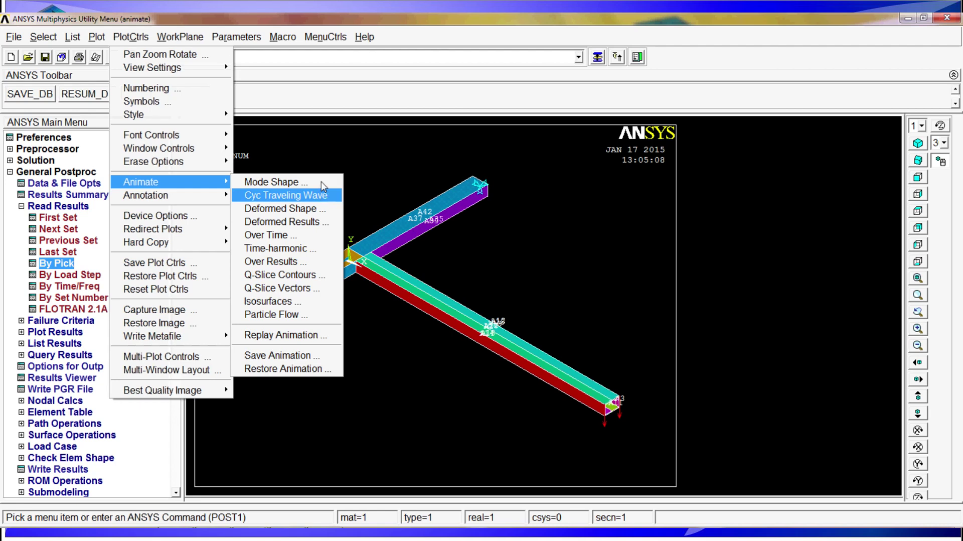
{"action": "left_click", "coordinate": [316, 214]}
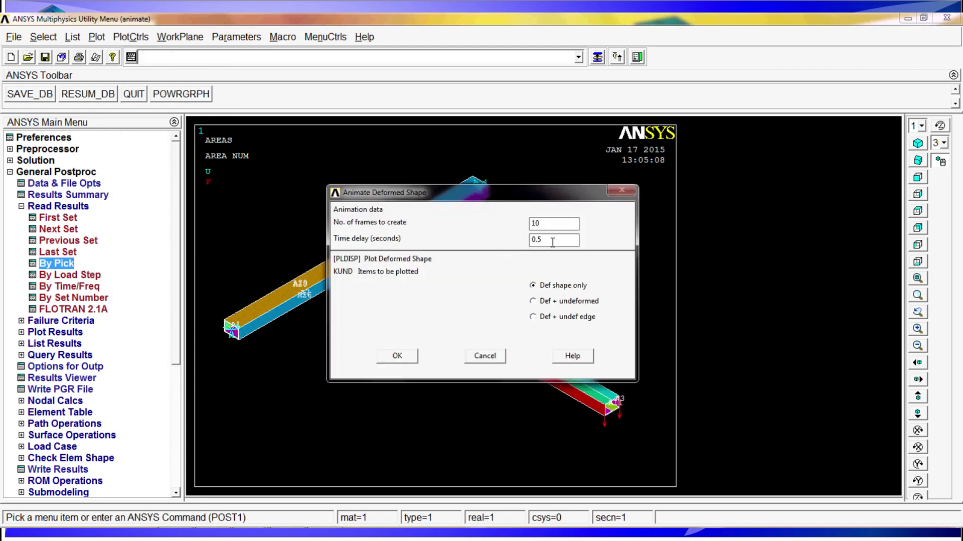
{"action": "left_click", "coordinate": [552, 242]}
{"action": "key", "text": "BackSpace"}
{"action": "type", "text": "2"}
{"action": "left_click", "coordinate": [534, 318]}
{"action": "left_click", "coordinate": [398, 356]}
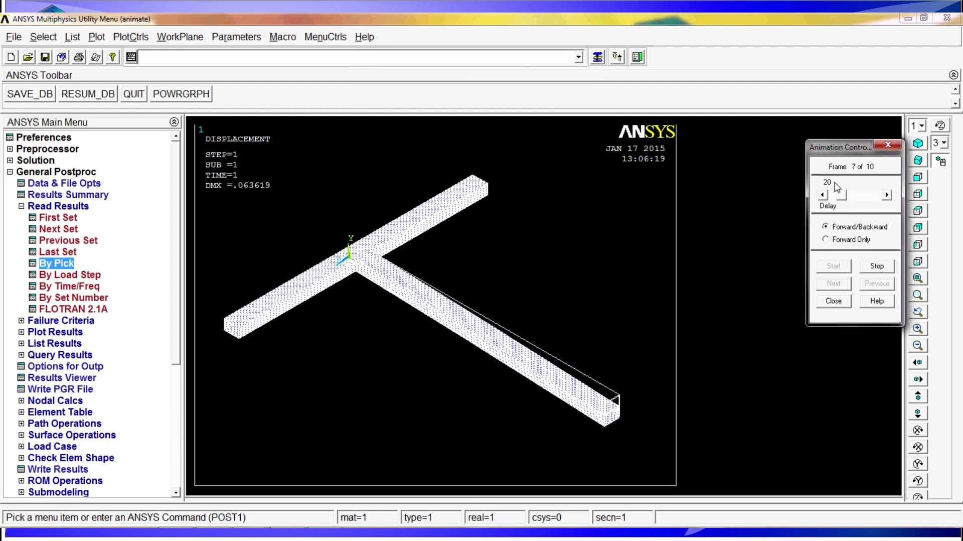
Step: Lengthen the frame delay, then pause, step back and forward, resume, and stop the animation
{"action": "mouse_move", "coordinate": [841, 194]}
{"action": "left_mouse_down"}
{"action": "mouse_move", "coordinate": [854, 195]}
{"action": "mouse_move", "coordinate": [833, 199]}
{"action": "mouse_move", "coordinate": [843, 199]}
{"action": "left_mouse_up"}
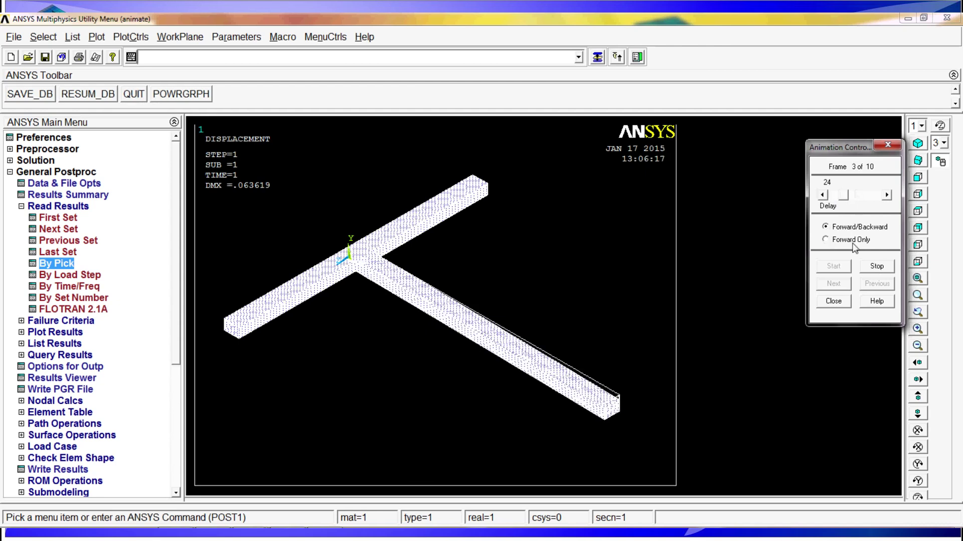
{"action": "left_click", "coordinate": [877, 271]}
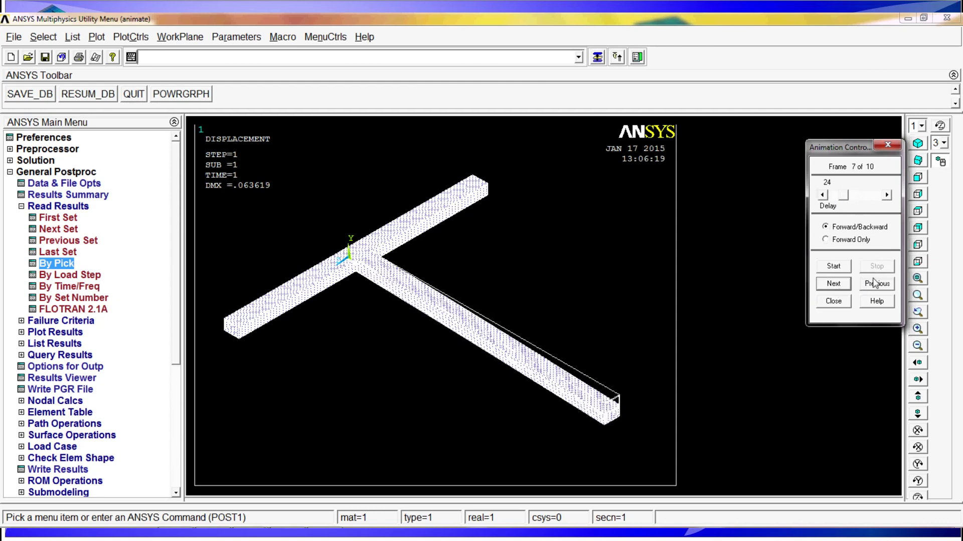
{"action": "left_click", "coordinate": [875, 283]}
{"action": "left_click", "coordinate": [845, 284]}
{"action": "left_click", "coordinate": [843, 270]}
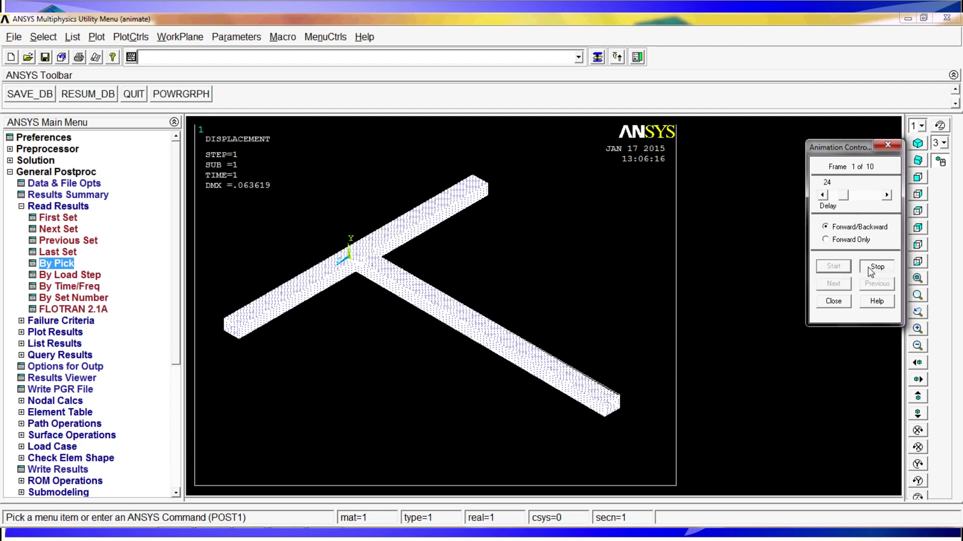
{"action": "left_click", "coordinate": [871, 270]}
{"action": "left_click", "coordinate": [875, 286]}
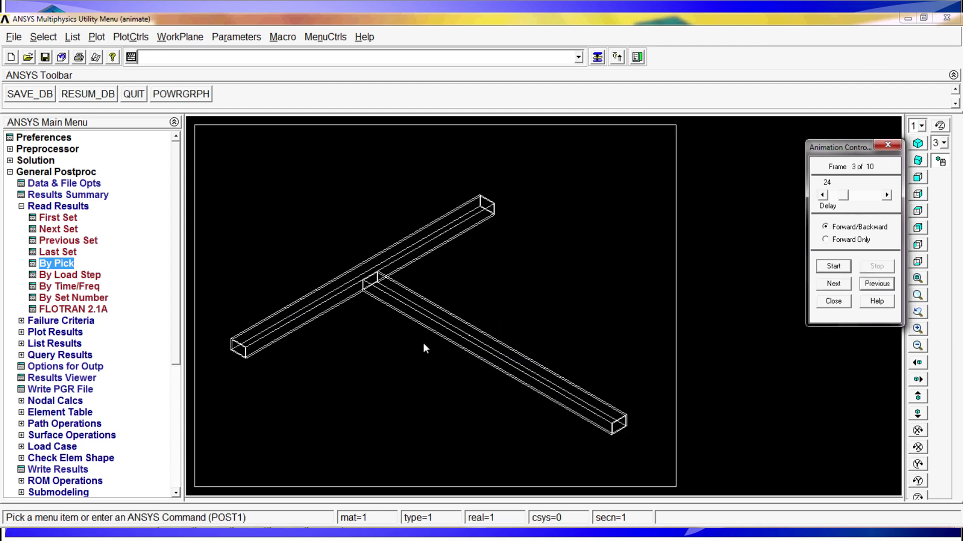
{"action": "left_click", "coordinate": [833, 267]}
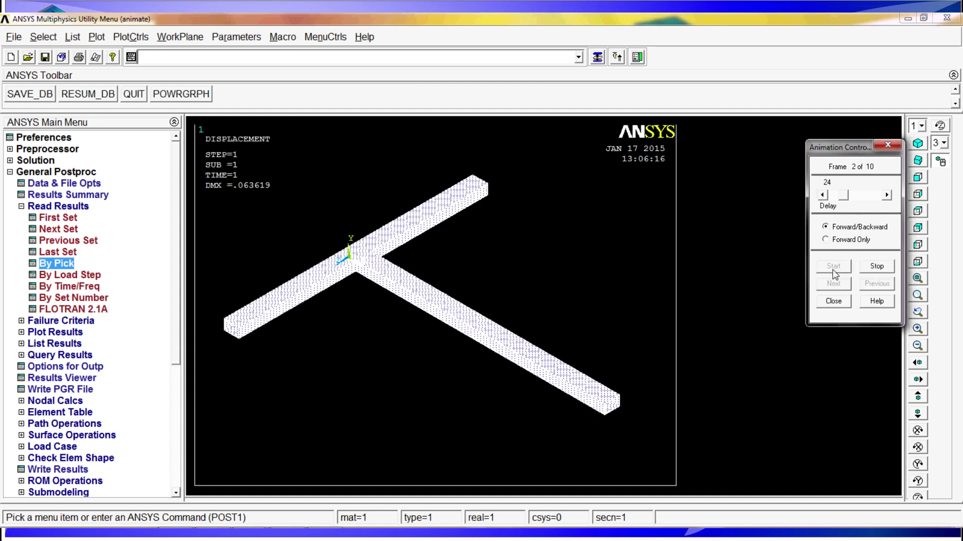
{"action": "left_click", "coordinate": [876, 270]}
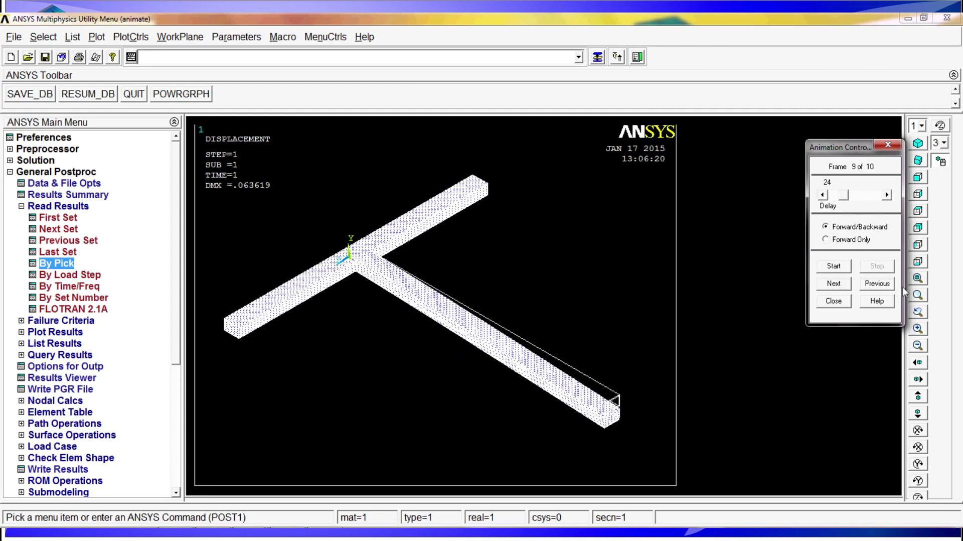
{"action": "left_click", "coordinate": [838, 285]}
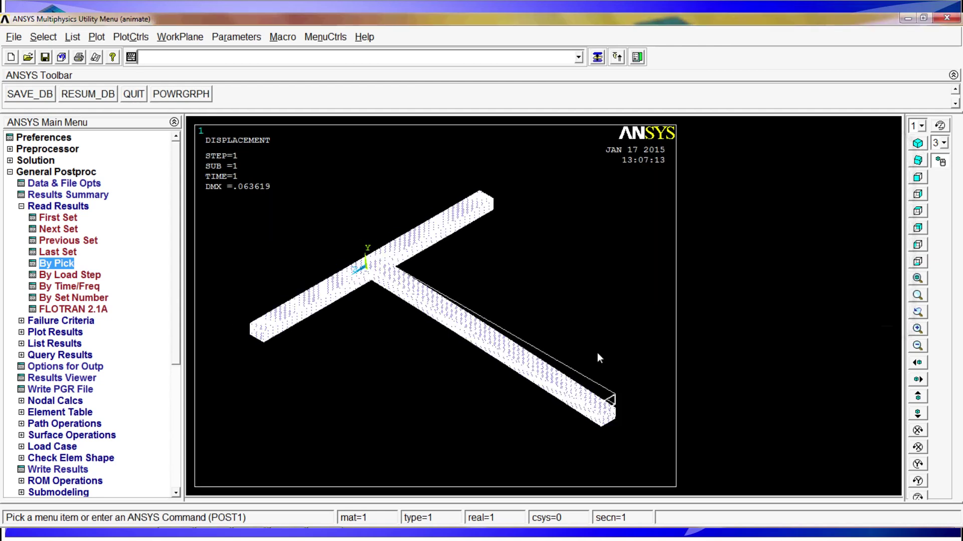
Step: Animate the USUM displacement contour with 0.2 s delay, then close the controls and rotate the view
{"action": "left_click", "coordinate": [130, 37]}
{"action": "mouse_move", "coordinate": [150, 181]}
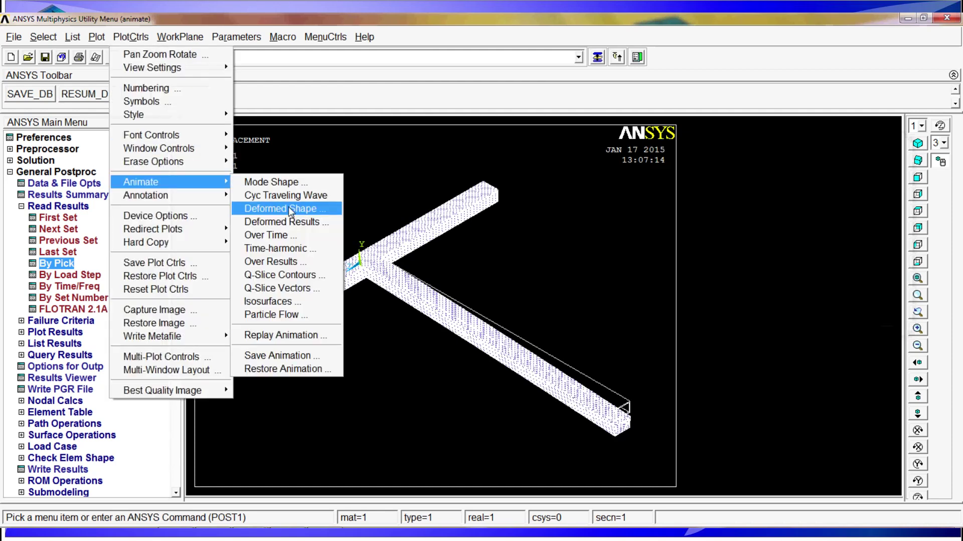
{"action": "left_click", "coordinate": [307, 231]}
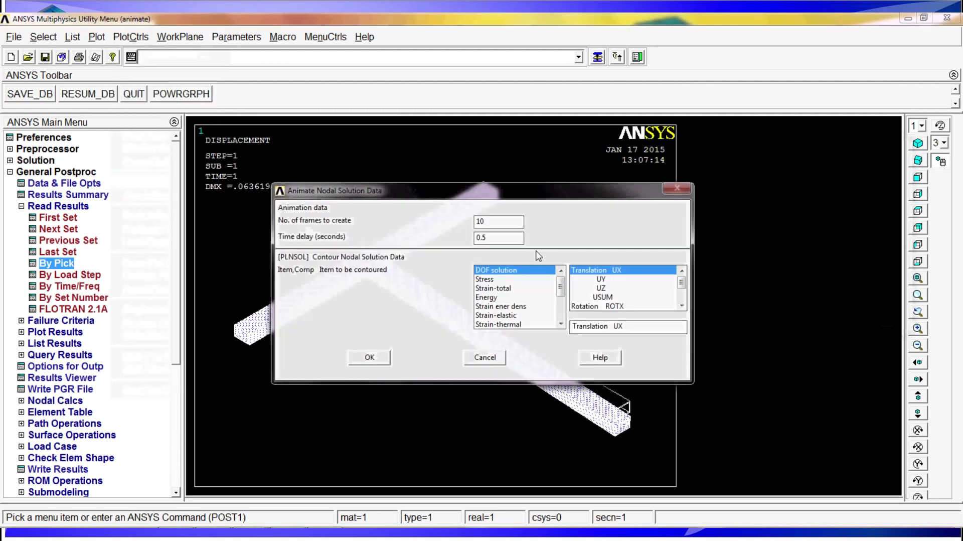
{"action": "key", "text": "Tab"}
{"action": "type", "text": "0.2"}
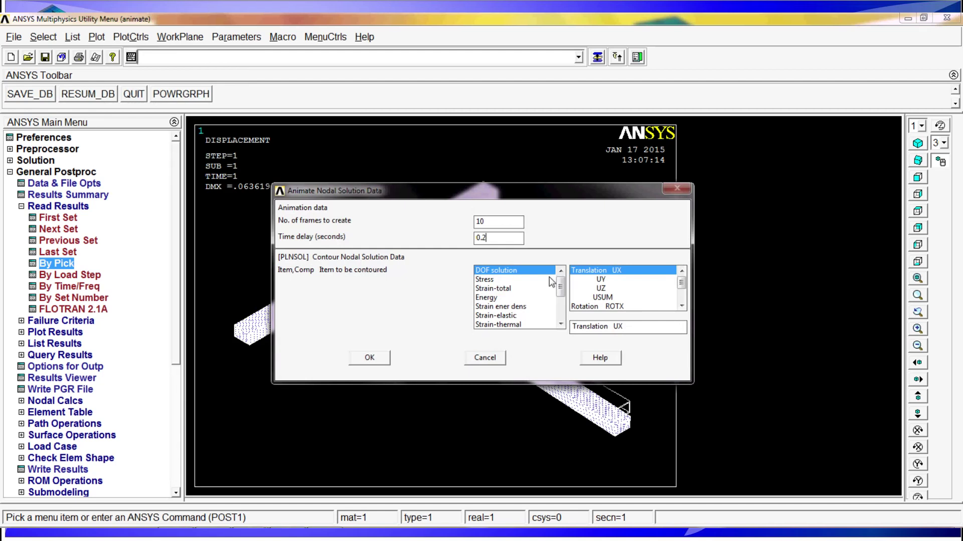
{"action": "left_click", "coordinate": [603, 296]}
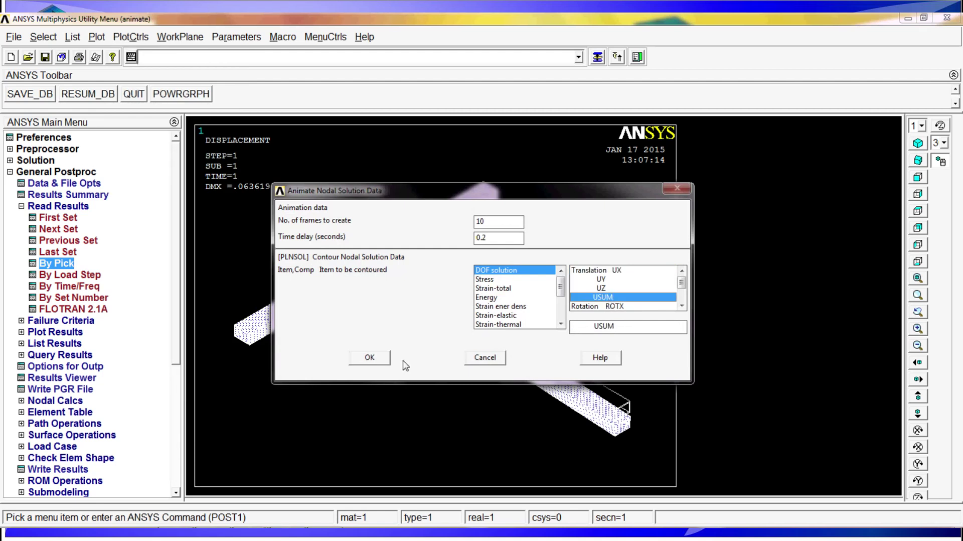
{"action": "left_click", "coordinate": [382, 359]}
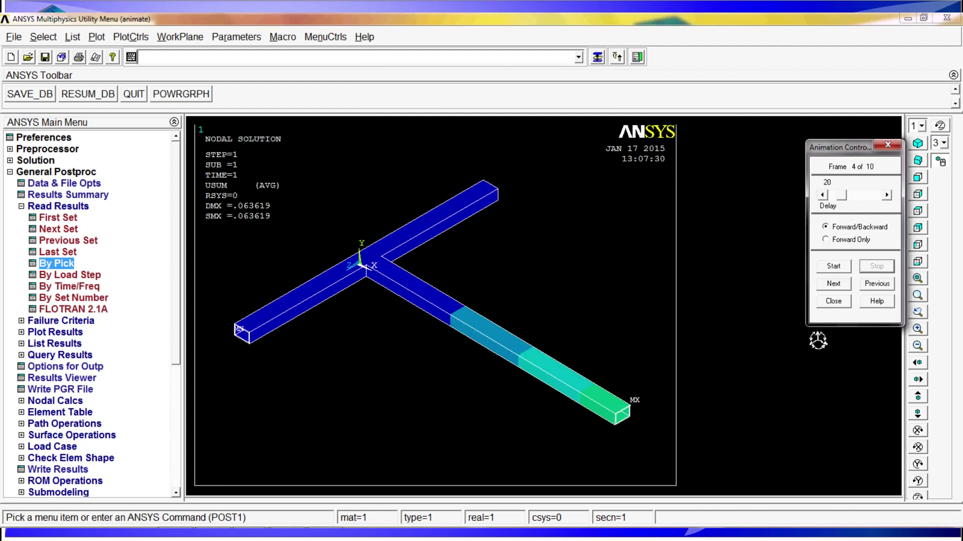
{"action": "left_click", "coordinate": [834, 300]}
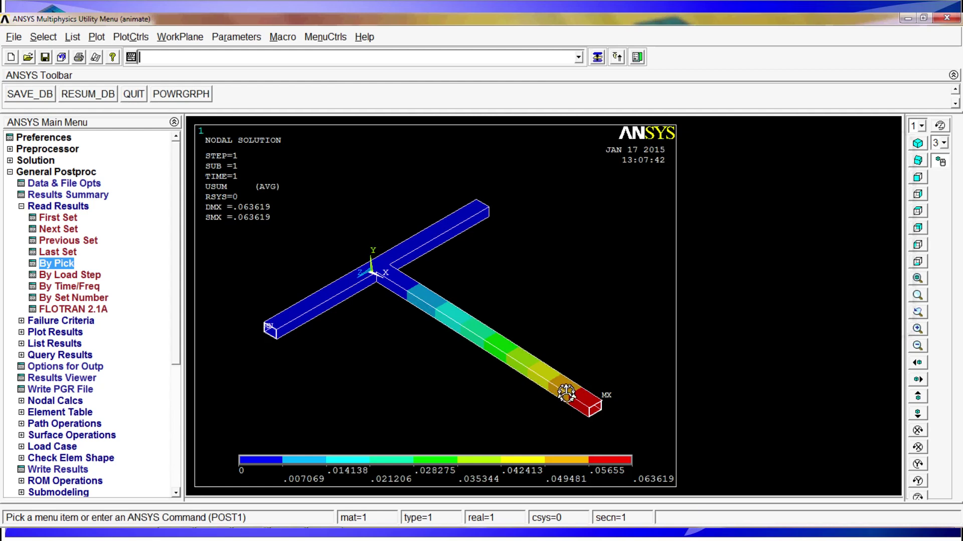
{"action": "right_click_drag", "start_coordinate": [570, 393], "coordinate": [463, 317], "text": "ctrl"}
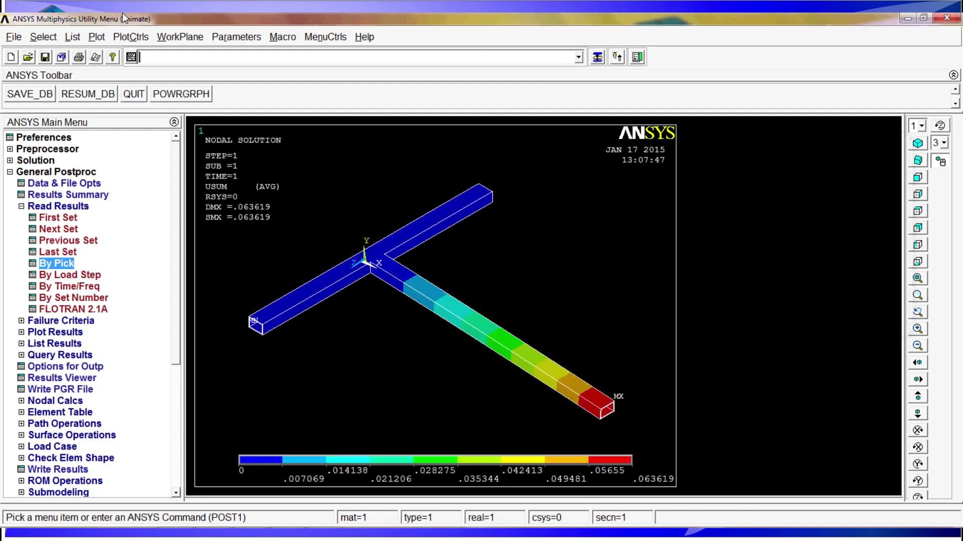
Step: Animate the deformed beam contoured by von Mises SEQV stress, then stop playback on frame 7
{"action": "left_click", "coordinate": [130, 37]}
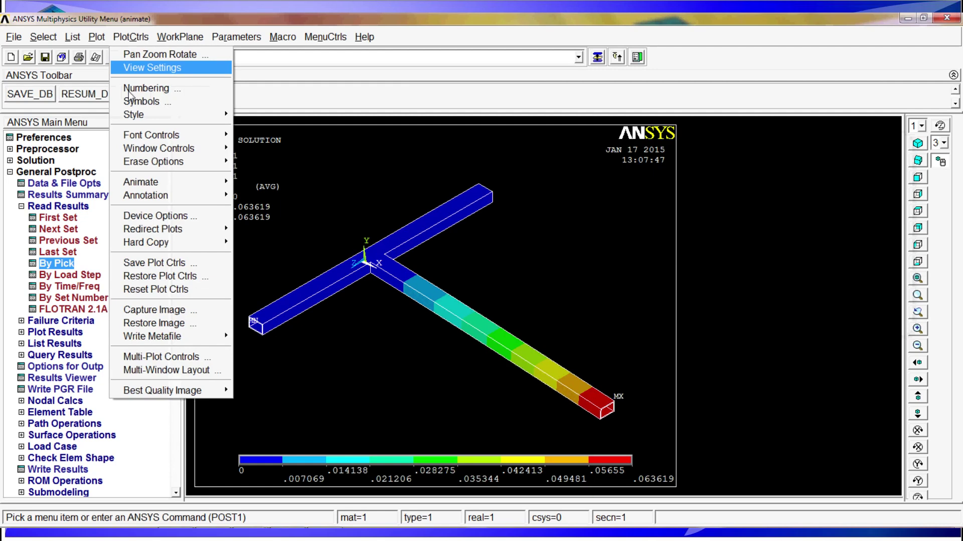
{"action": "mouse_move", "coordinate": [206, 186]}
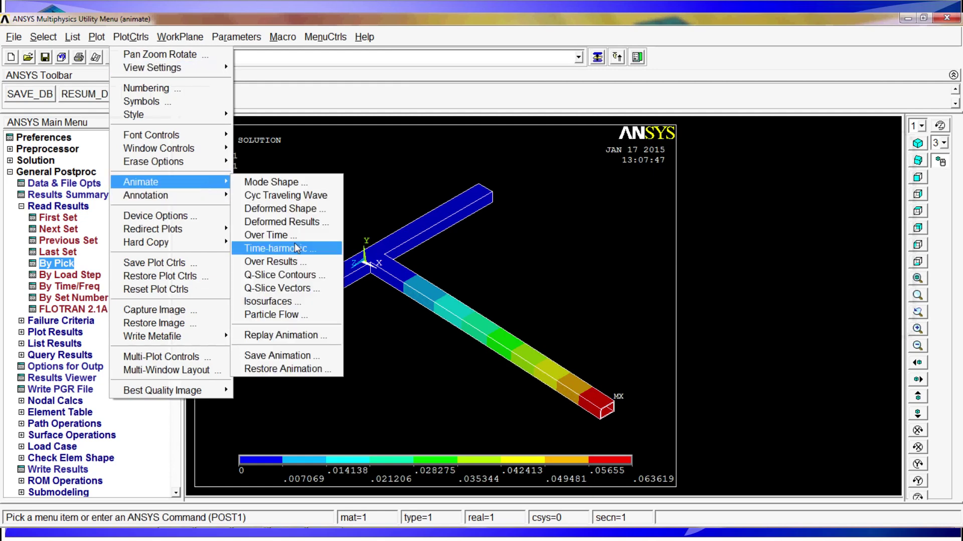
{"action": "left_click", "coordinate": [297, 223]}
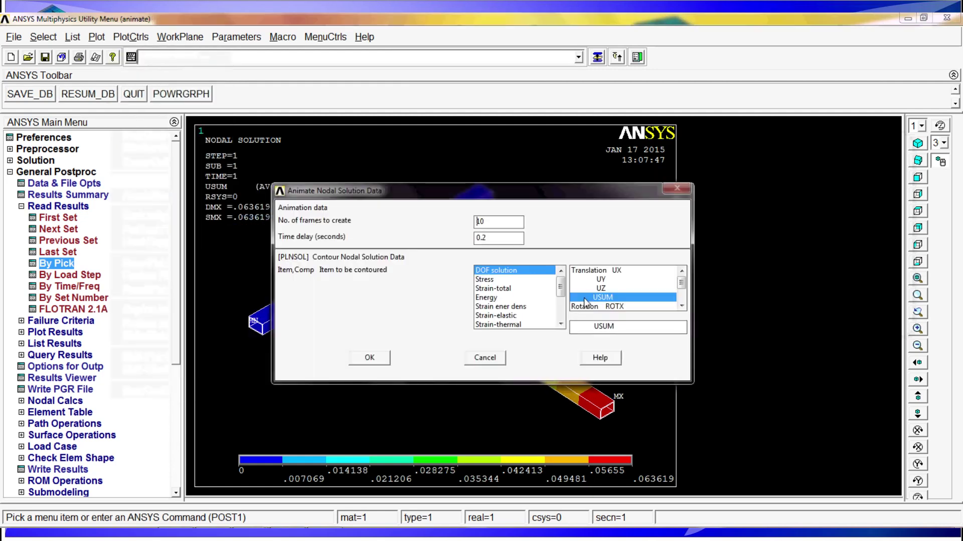
{"action": "left_click", "coordinate": [492, 279]}
{"action": "left_click", "coordinate": [601, 297]}
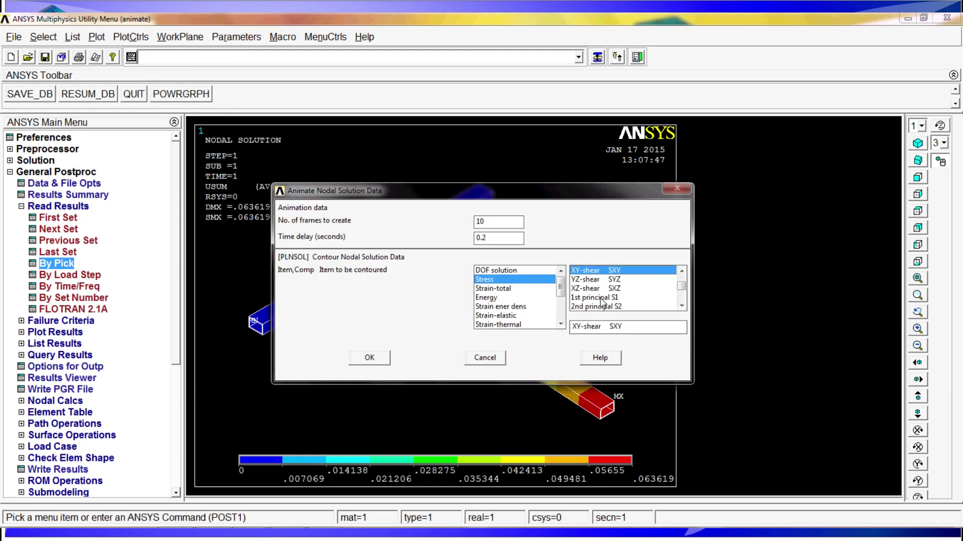
{"action": "scroll", "coordinate": [601, 303], "scroll_direction": "down", "scroll_amount": 1}
{"action": "left_click", "coordinate": [597, 305]}
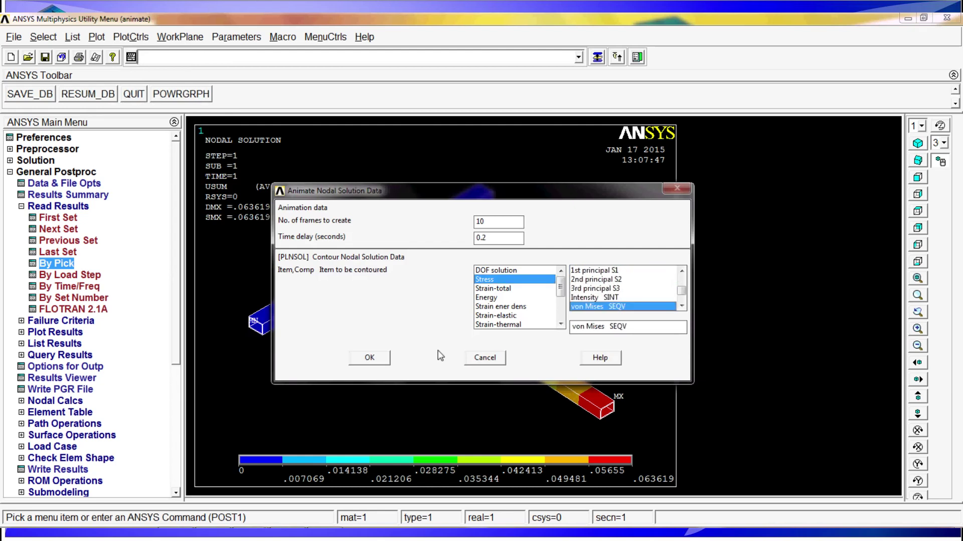
{"action": "left_click", "coordinate": [369, 356]}
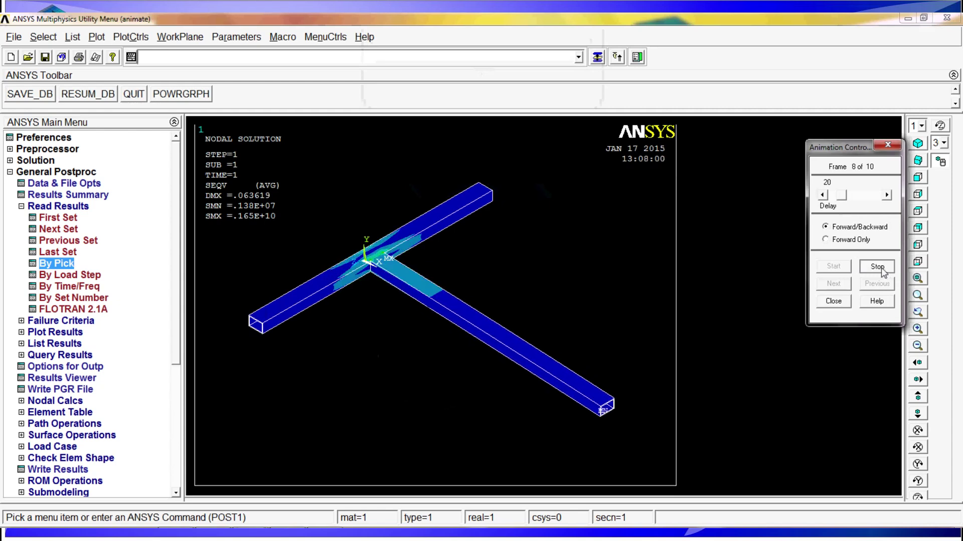
{"action": "left_click", "coordinate": [878, 266]}
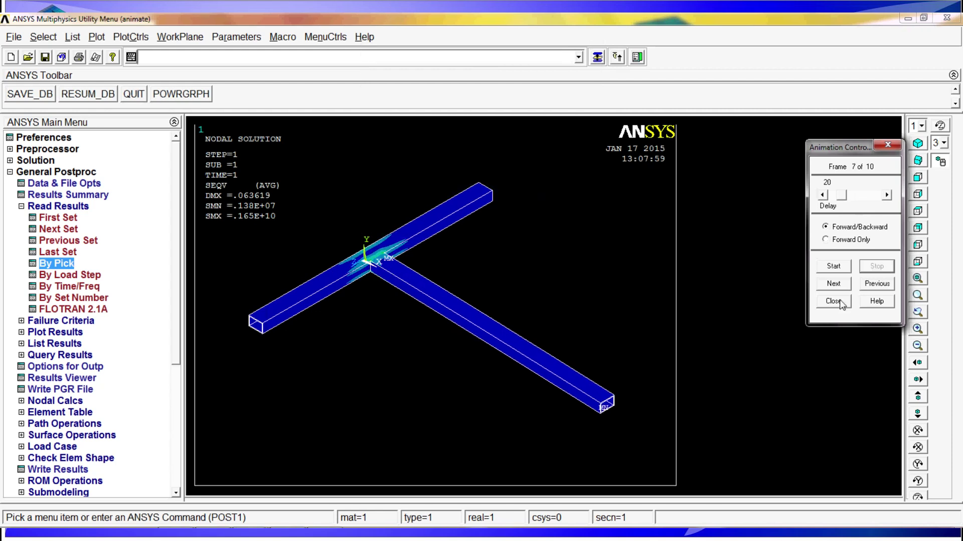
Step: Close the Animation Controller and box-zoom on the junction where the two beams meet
{"action": "left_click", "coordinate": [833, 301]}
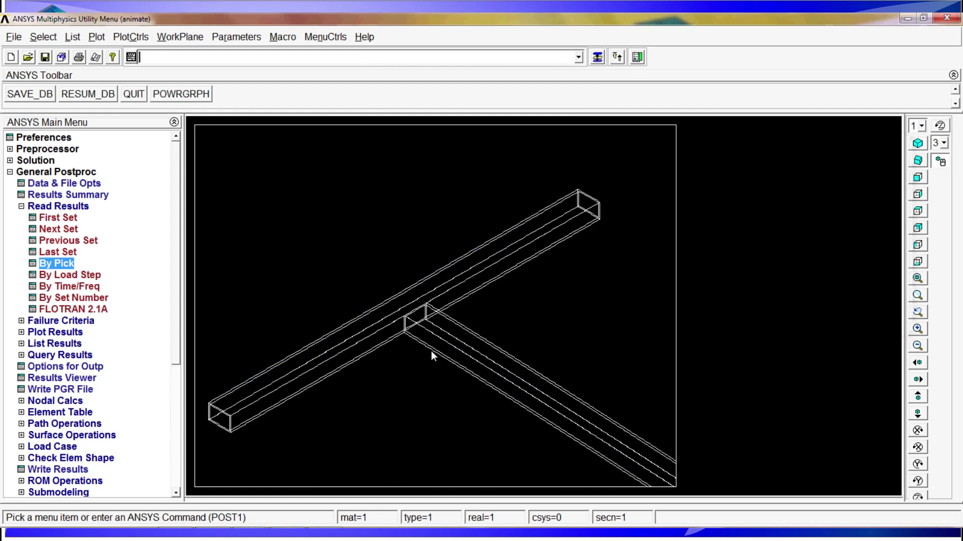
{"action": "left_click", "coordinate": [923, 297]}
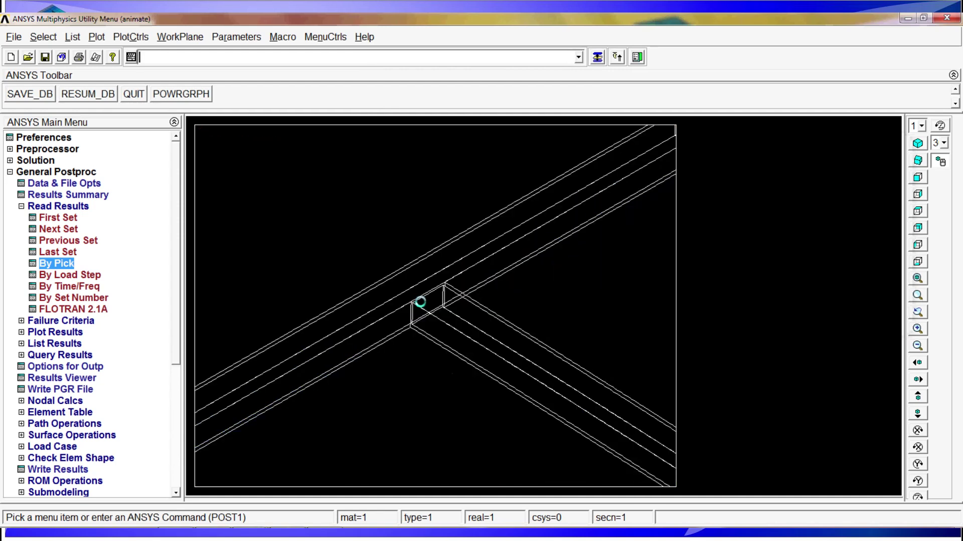
Step: Replay the 10-frame von Mises SEQV animation on the zoomed junction, then close the player
{"action": "left_click", "coordinate": [131, 36]}
{"action": "mouse_move", "coordinate": [187, 181]}
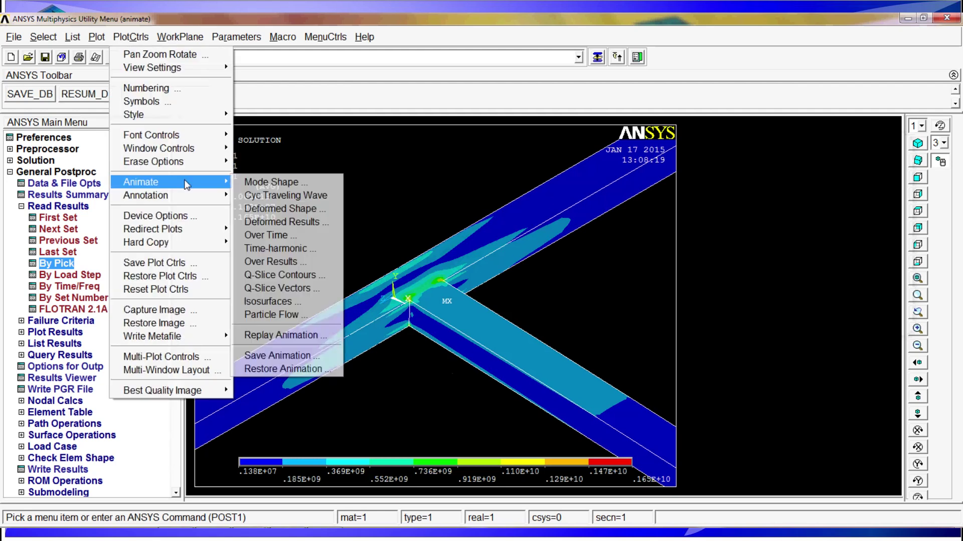
{"action": "left_click", "coordinate": [298, 225]}
{"action": "left_click", "coordinate": [369, 357]}
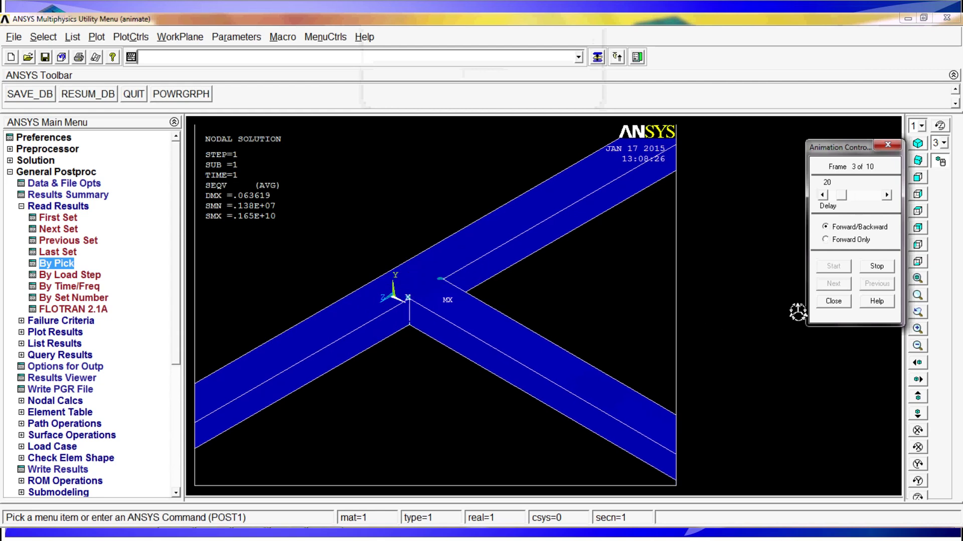
{"action": "left_click", "coordinate": [833, 301]}
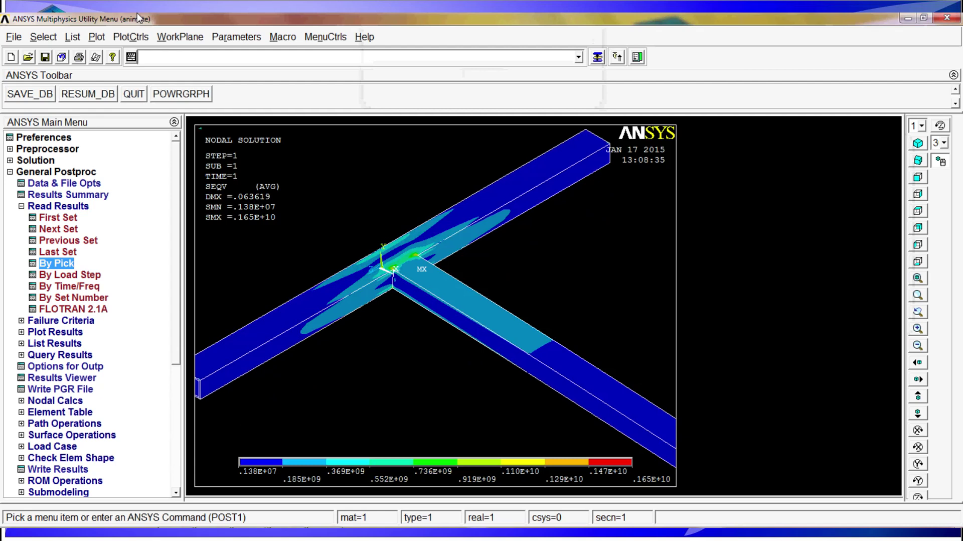
Step: Bring up the PlotCtrls Animate submenu to reach Q-Slice Contours
{"action": "left_click", "coordinate": [161, 39]}
{"action": "mouse_move", "coordinate": [131, 37]}
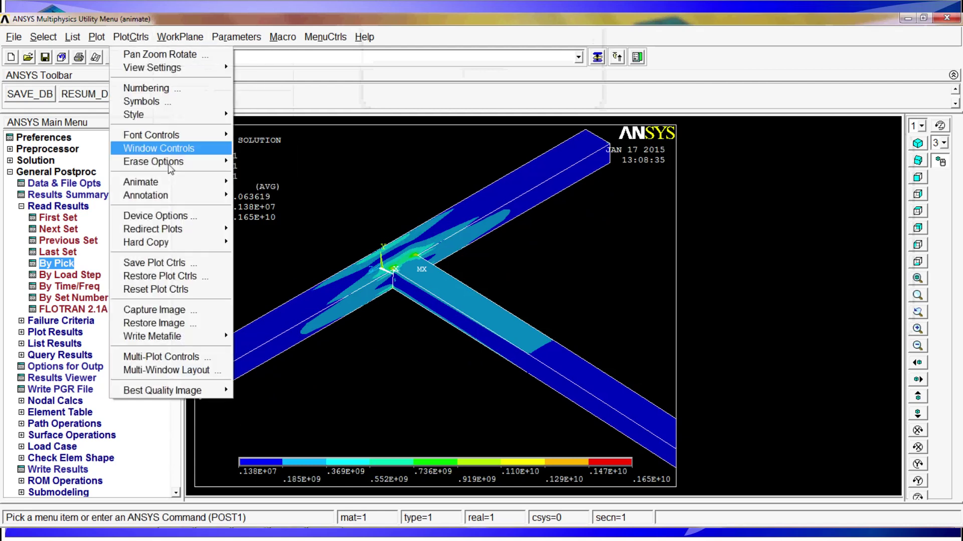
{"action": "mouse_move", "coordinate": [150, 182]}
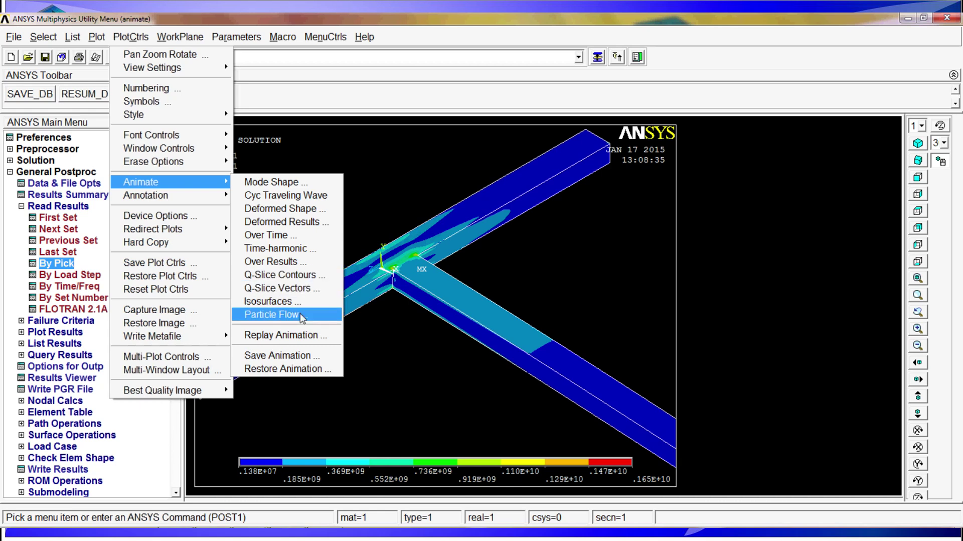
Step: Configure a Q-Slice contour animation of von Mises SEQV with a 0.2 s delay, reaching the three-node picker
{"action": "left_click", "coordinate": [310, 277]}
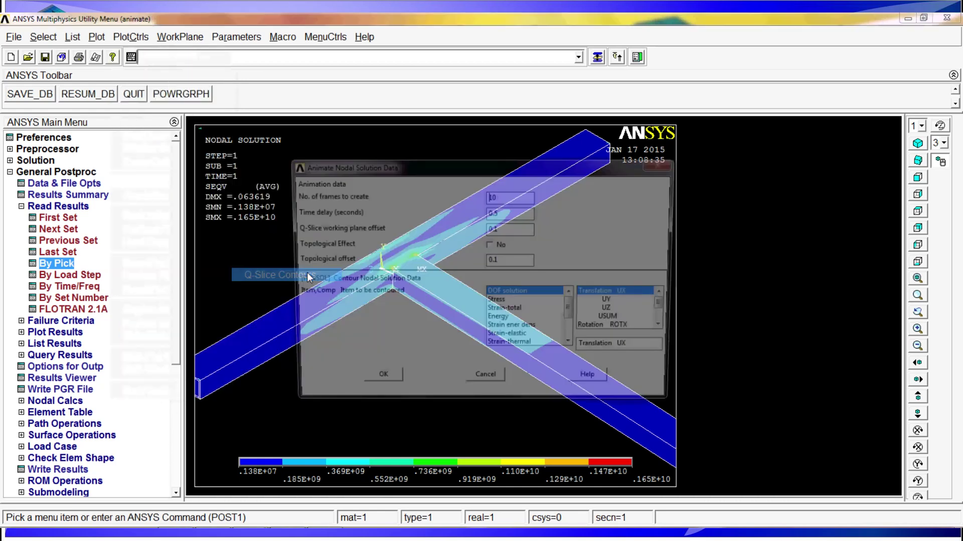
{"action": "left_click", "coordinate": [514, 212]}
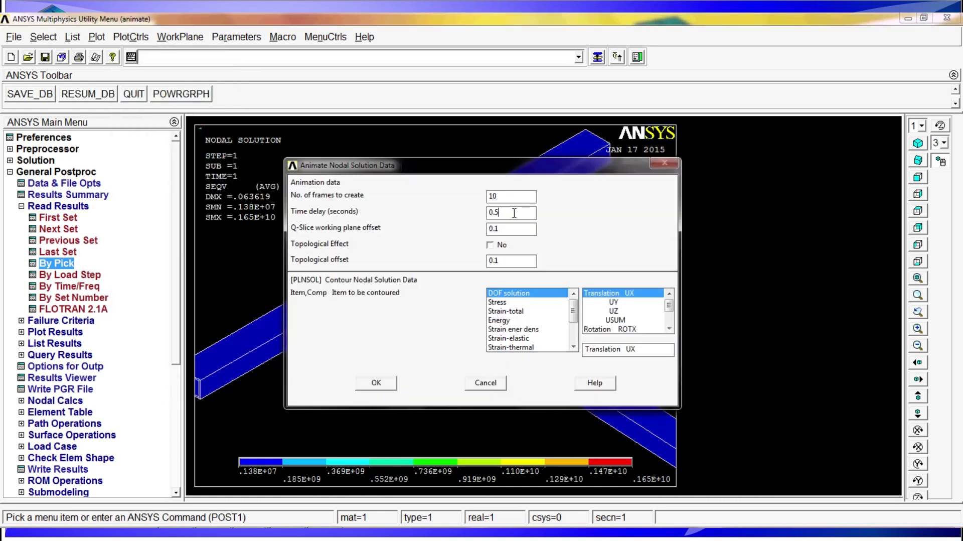
{"action": "key", "text": "BackSpace"}
{"action": "type", "text": "2"}
{"action": "left_click", "coordinate": [520, 303]}
{"action": "scroll", "coordinate": [633, 320], "scroll_direction": "down", "scroll_amount": 3}
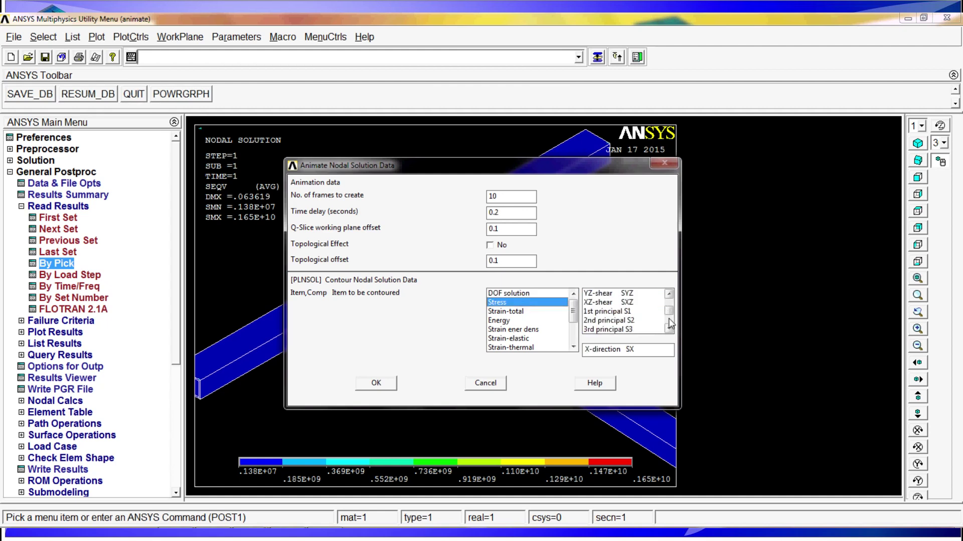
{"action": "left_click", "coordinate": [604, 311]}
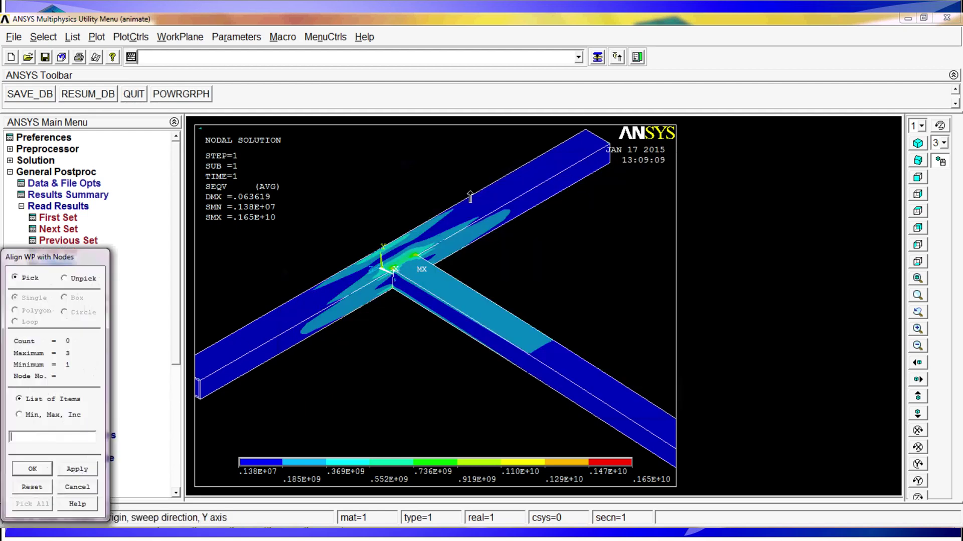
Step: Pick three nodes at the beam end to align the slicing plane for the Q-Slice stress animation
{"action": "left_click", "coordinate": [590, 132]}
{"action": "left_click_drag", "start_coordinate": [590, 133], "coordinate": [586, 129]}
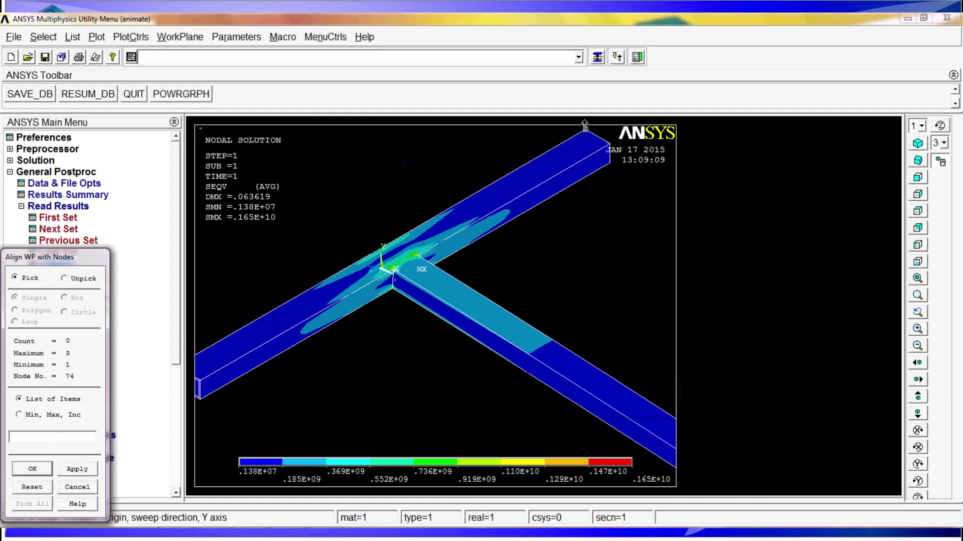
{"action": "left_click", "coordinate": [610, 143]}
{"action": "left_click_drag", "start_coordinate": [537, 161], "coordinate": [538, 159]}
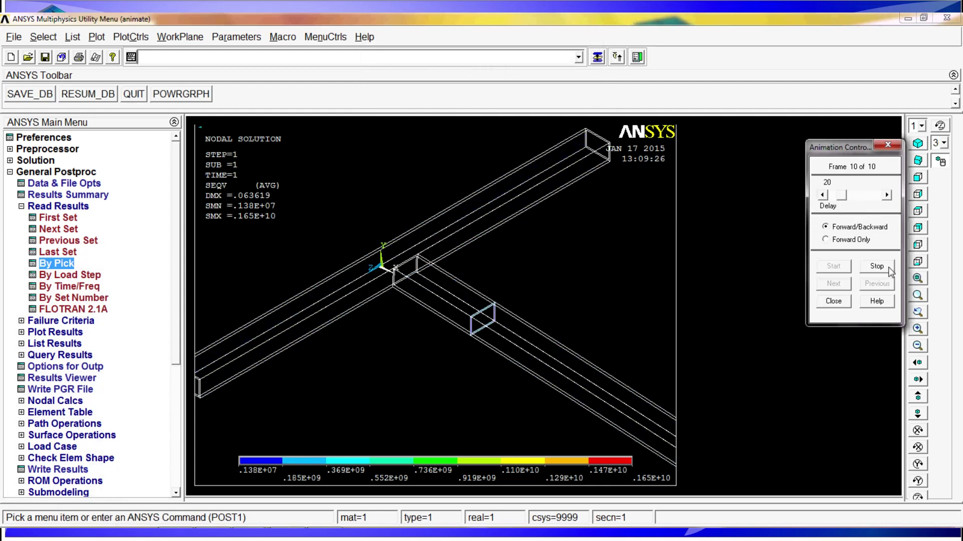
Step: Stop the Q-Slice animation, step back to frame 1 of 10, and close the player
{"action": "left_click", "coordinate": [888, 268]}
{"action": "left_click", "coordinate": [834, 284]}
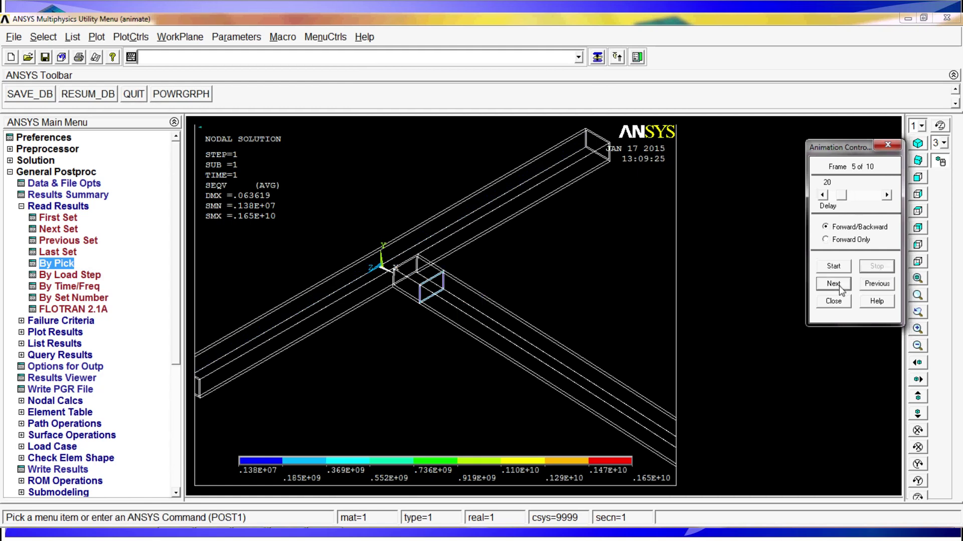
{"action": "left_click", "coordinate": [840, 286]}
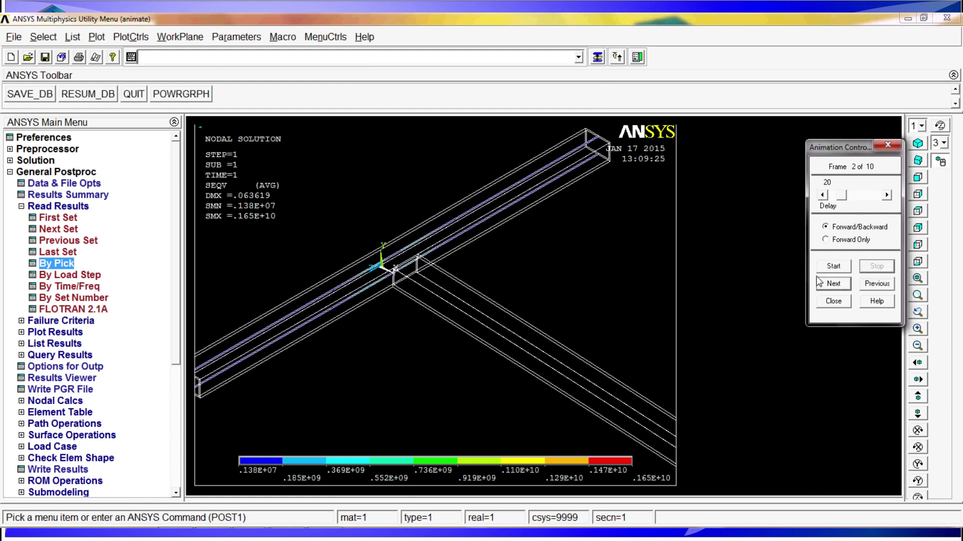
{"action": "left_click", "coordinate": [830, 285]}
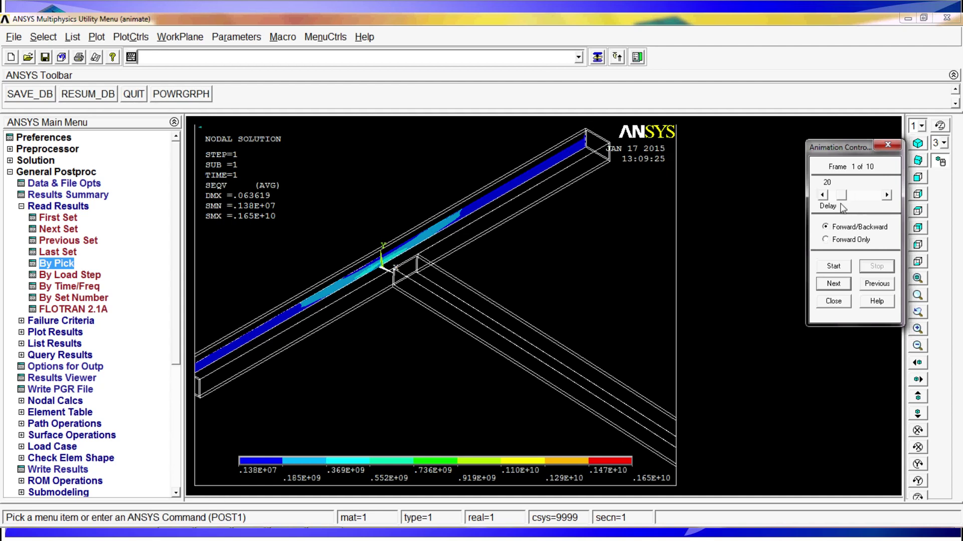
{"action": "left_click", "coordinate": [833, 301]}
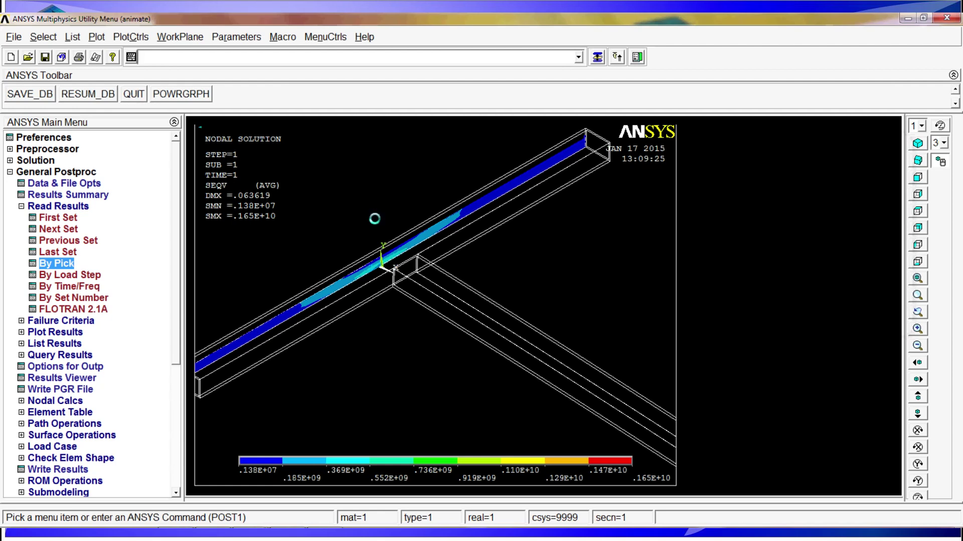
Step: Open the Q-Slice contour animation settings from PlotCtrls > Animate, then cancel them
{"action": "left_click", "coordinate": [131, 37]}
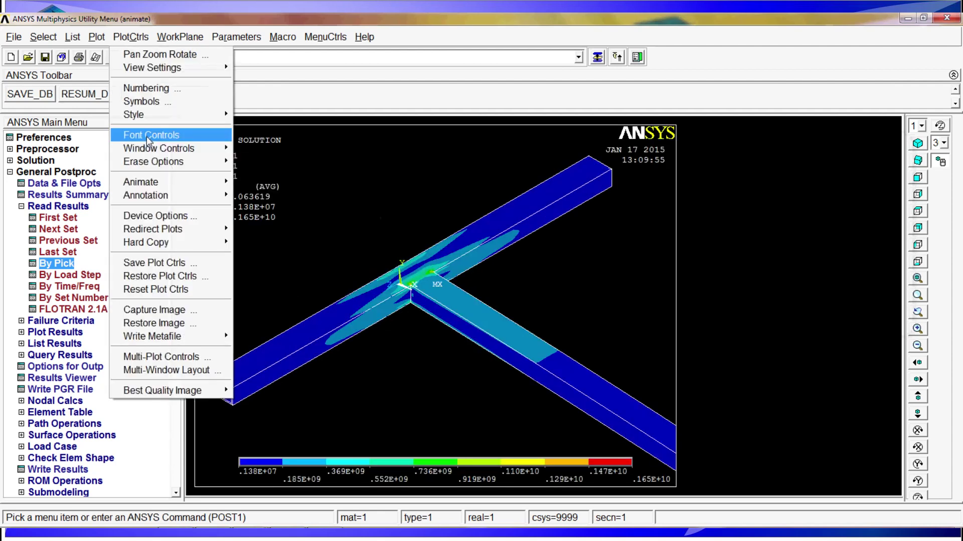
{"action": "mouse_move", "coordinate": [184, 186]}
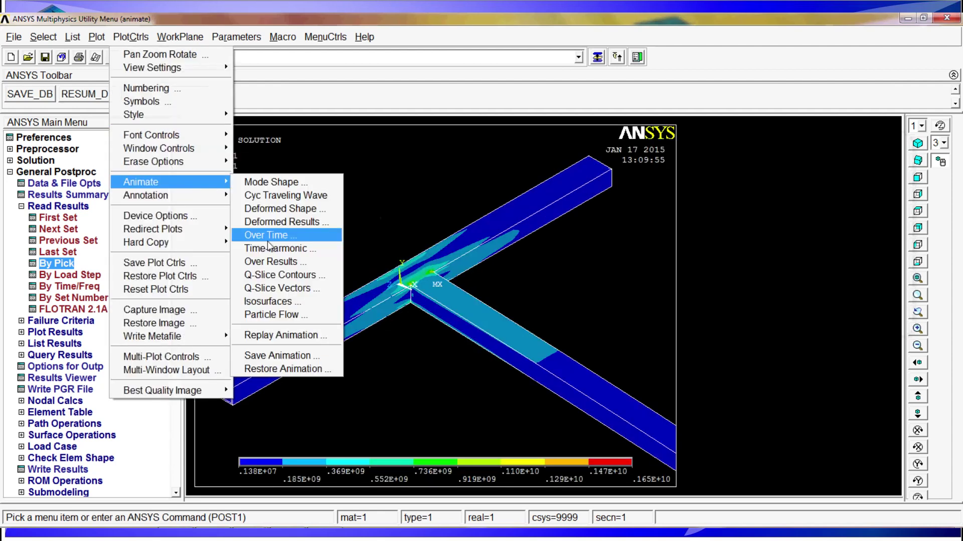
{"action": "left_click", "coordinate": [281, 274]}
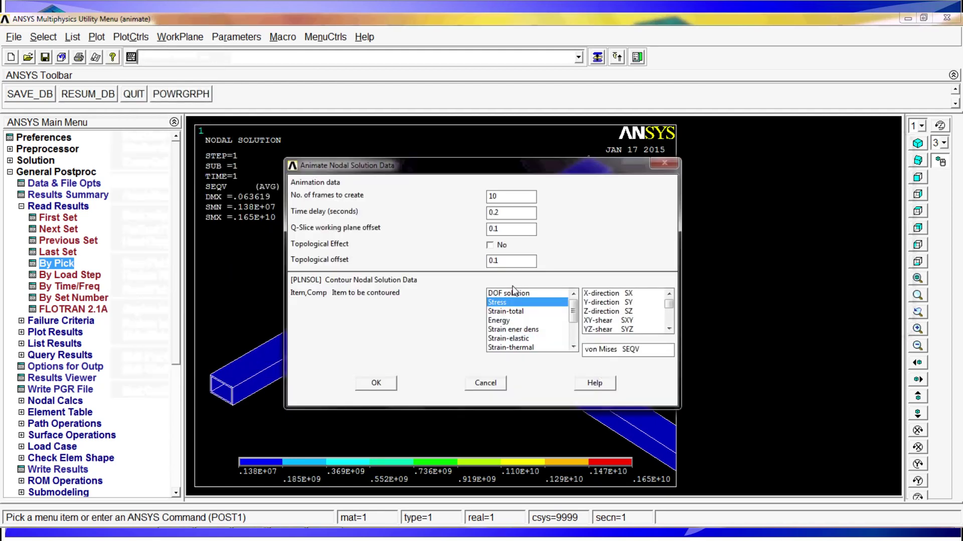
{"action": "left_click", "coordinate": [482, 382]}
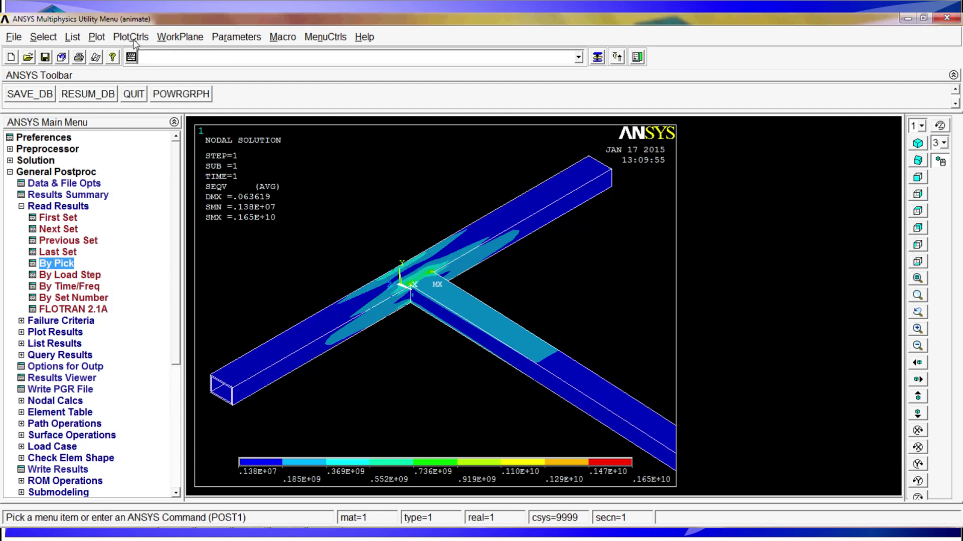
Step: Start a 10-frame Q-slice vector animation of translation U with a 0.2 s time delay
{"action": "left_click", "coordinate": [131, 36]}
{"action": "mouse_move", "coordinate": [150, 181]}
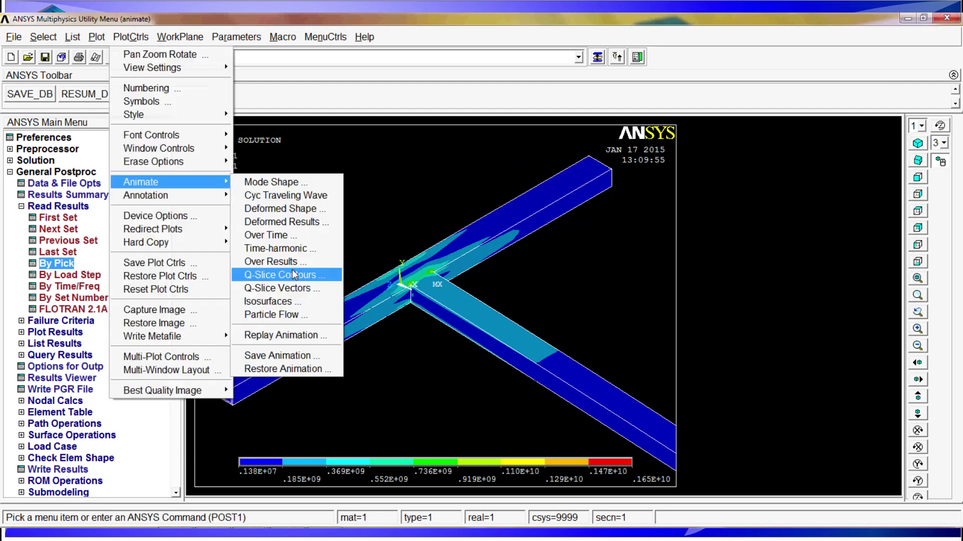
{"action": "left_click", "coordinate": [280, 288]}
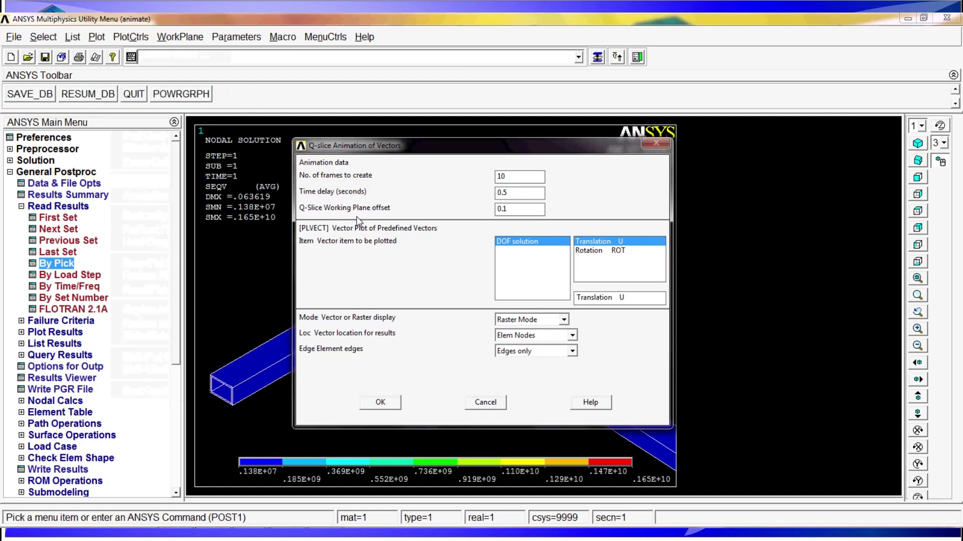
{"action": "double_click", "coordinate": [520, 209]}
{"action": "left_click", "coordinate": [520, 193]}
{"action": "key", "text": "BackSpace"}
{"action": "type", "text": "2"}
{"action": "left_click", "coordinate": [381, 407]}
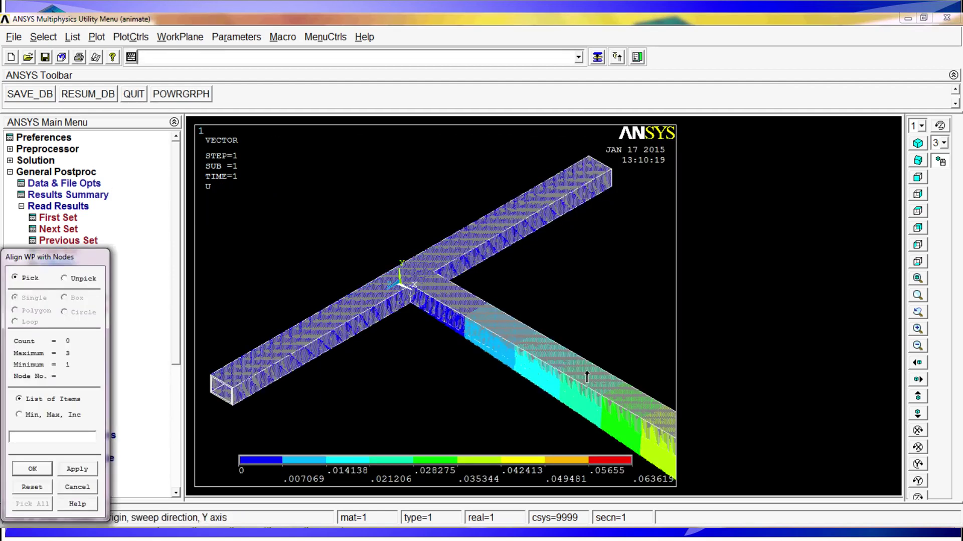
Step: Pick three nodes at the top beam's corner to place the slice plane and play the animation
{"action": "left_click", "coordinate": [587, 157]}
{"action": "left_click", "coordinate": [528, 191]}
{"action": "left_click", "coordinate": [346, 296]}
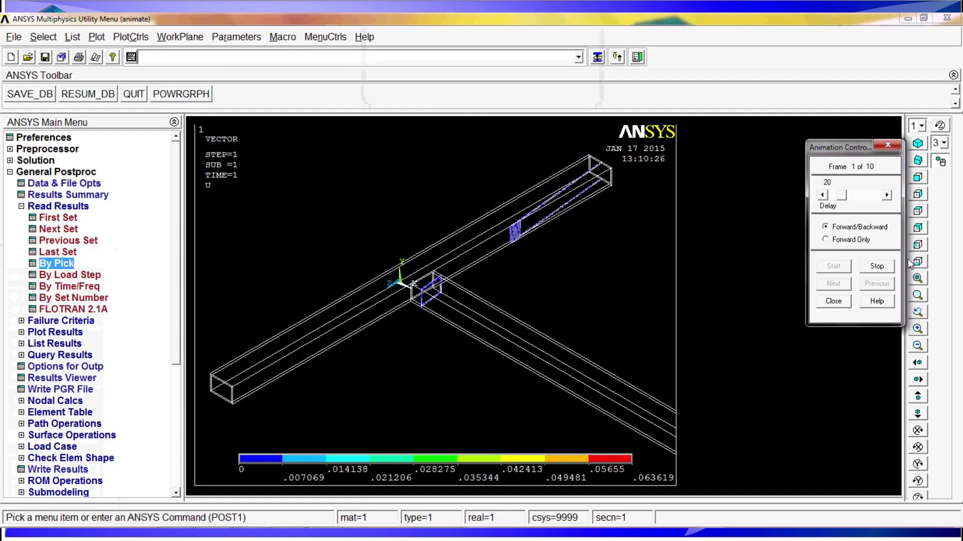
Step: Stop the U vector slice animation and step back to the first frame
{"action": "left_click", "coordinate": [890, 266]}
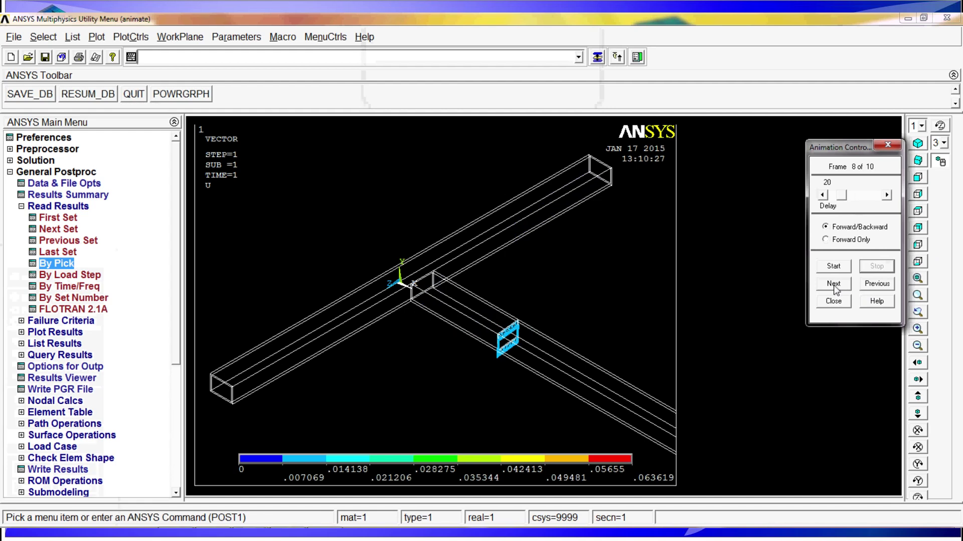
{"action": "double_click", "coordinate": [876, 283]}
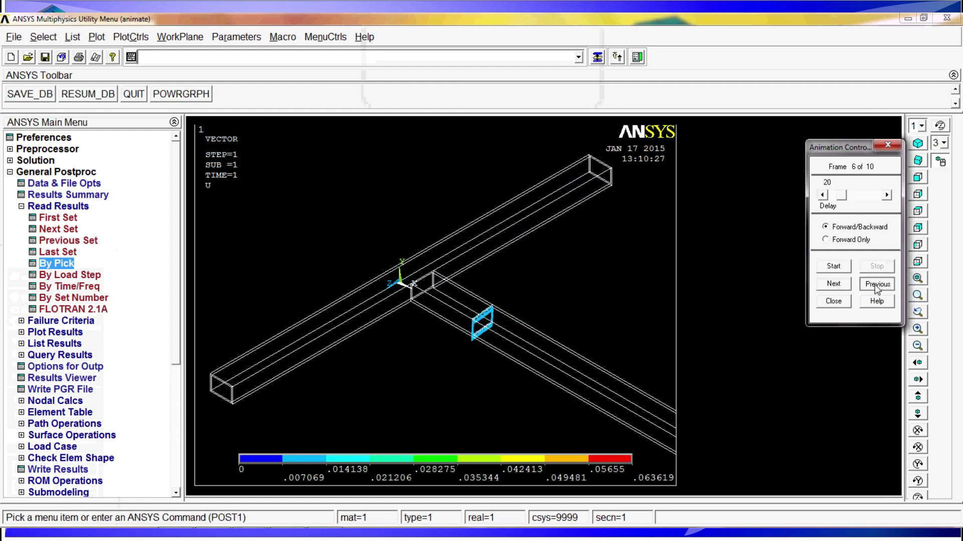
{"action": "double_click", "coordinate": [877, 284]}
{"action": "double_click", "coordinate": [876, 284]}
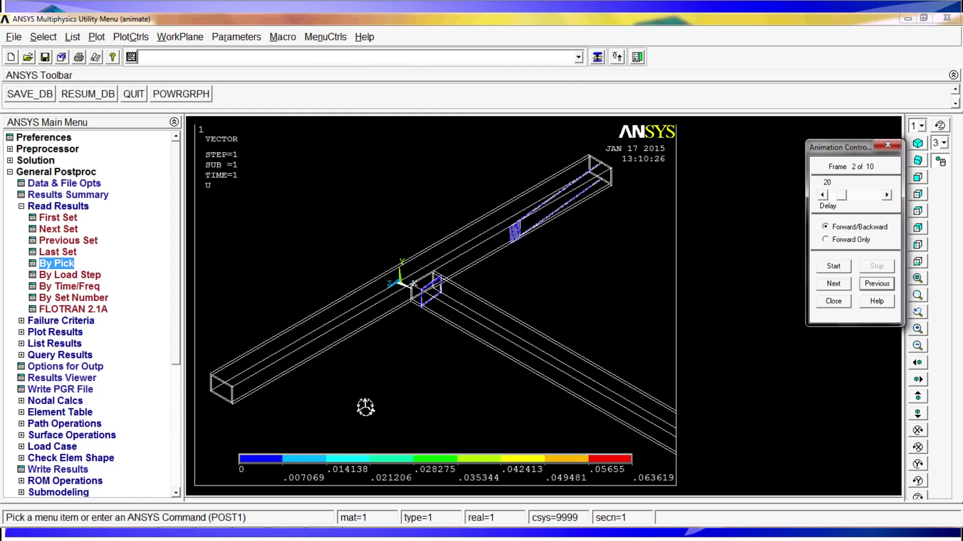
{"action": "left_click", "coordinate": [886, 282]}
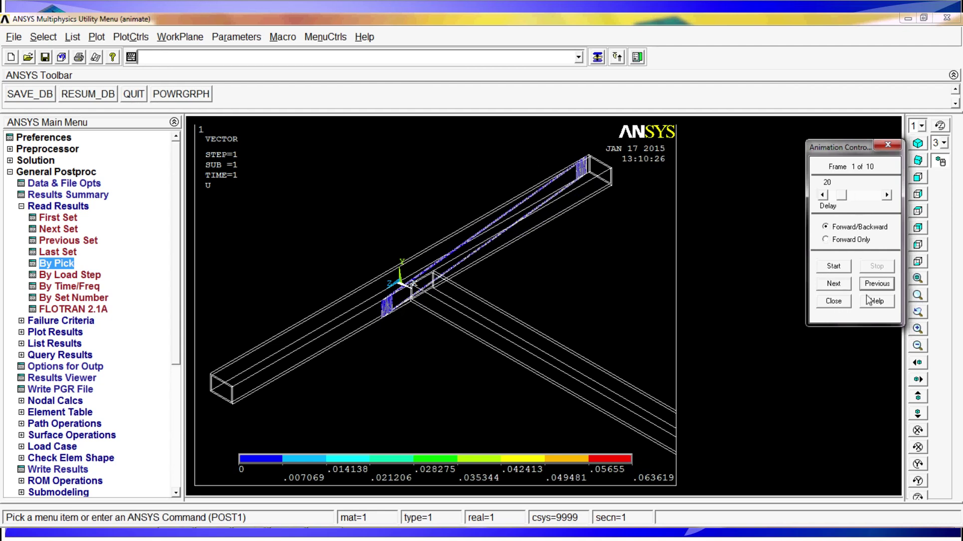
Step: Advance the animation frame by frame to the last frame, then close the player
{"action": "left_click", "coordinate": [851, 284]}
{"action": "left_click", "coordinate": [837, 284]}
{"action": "left_click", "coordinate": [837, 284]}
{"action": "left_click", "coordinate": [836, 284]}
{"action": "left_click", "coordinate": [837, 284]}
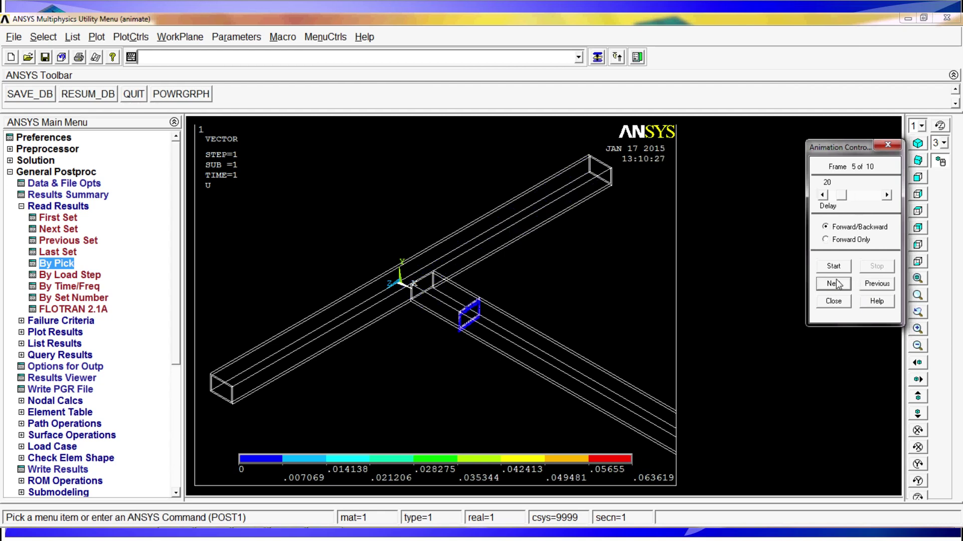
{"action": "left_click", "coordinate": [836, 284]}
{"action": "left_click", "coordinate": [837, 284]}
{"action": "left_click", "coordinate": [837, 284]}
{"action": "left_click", "coordinate": [837, 284]}
{"action": "left_click", "coordinate": [837, 284]}
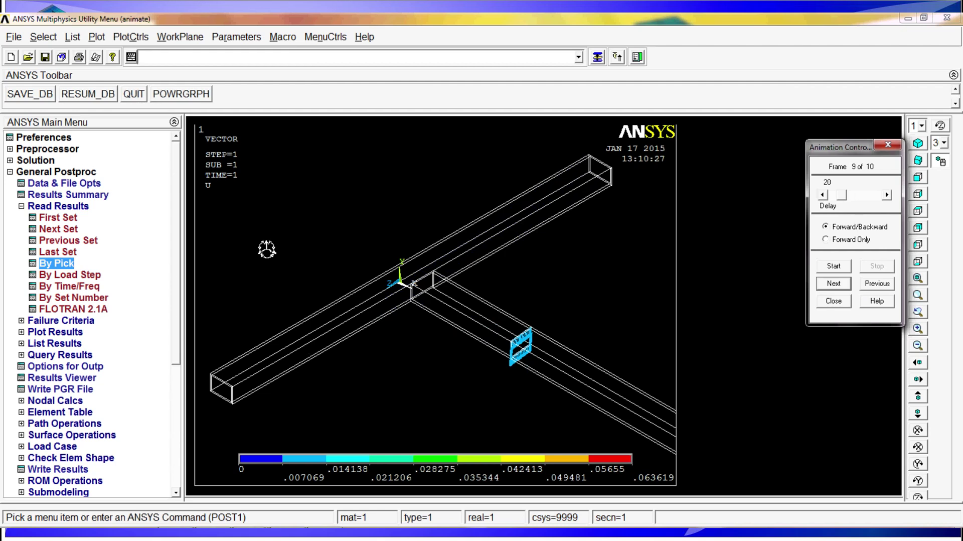
{"action": "left_click", "coordinate": [833, 301]}
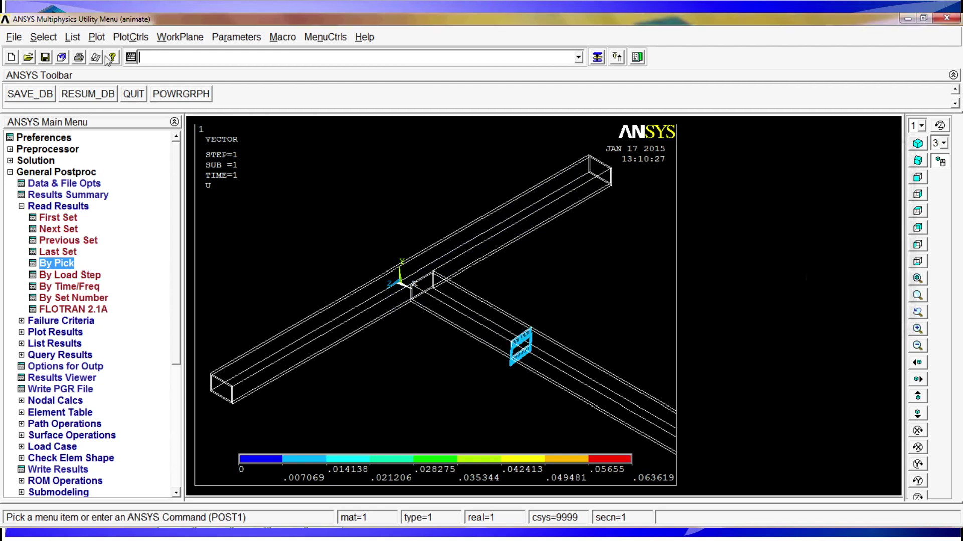
Step: Redraw the full displacement vector plot from PlotCtrls > Animate
{"action": "left_click", "coordinate": [127, 38]}
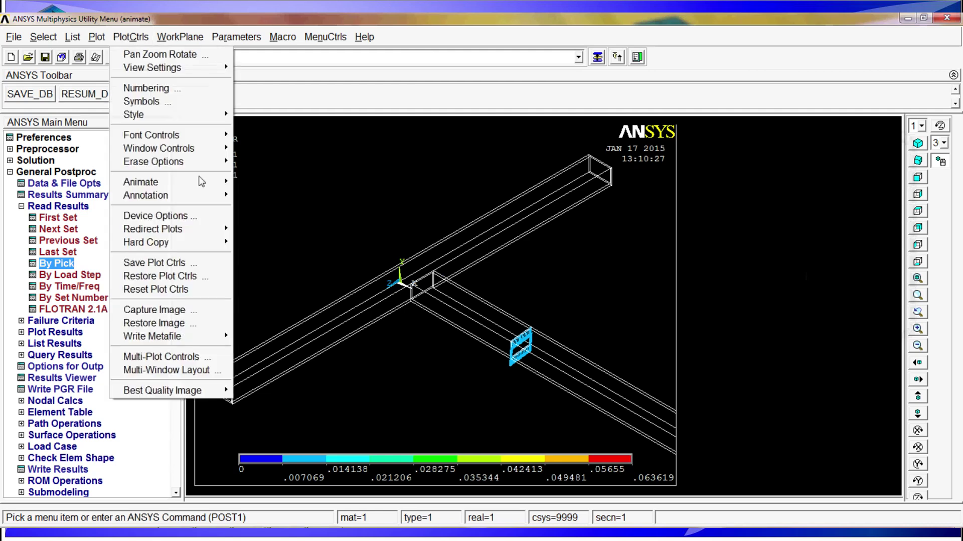
{"action": "mouse_move", "coordinate": [201, 181]}
{"action": "left_click", "coordinate": [266, 336]}
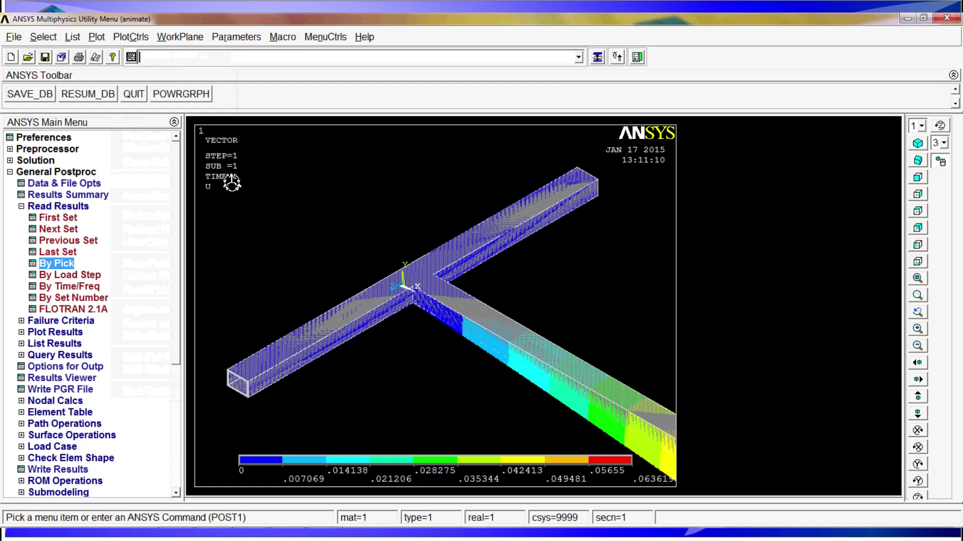
Step: Bring up the Animate Isosurfaces settings showing 9 frames, 0.5 s delay and translation UX
{"action": "left_click", "coordinate": [140, 37]}
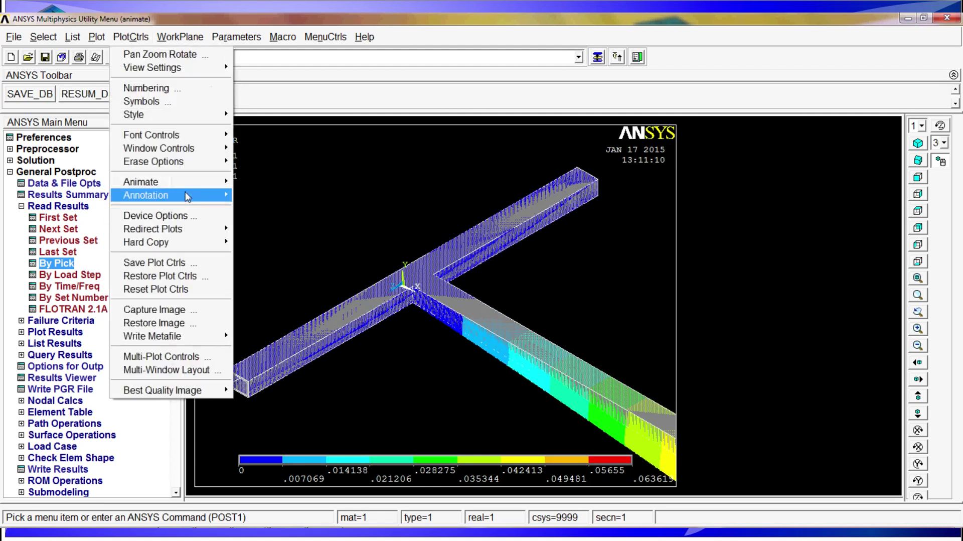
{"action": "mouse_move", "coordinate": [188, 189]}
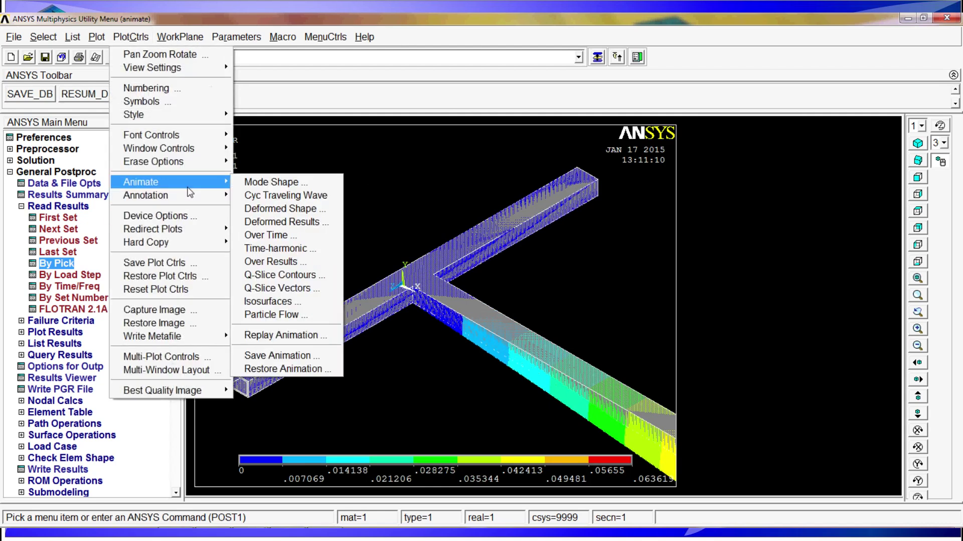
{"action": "left_click", "coordinate": [306, 302]}
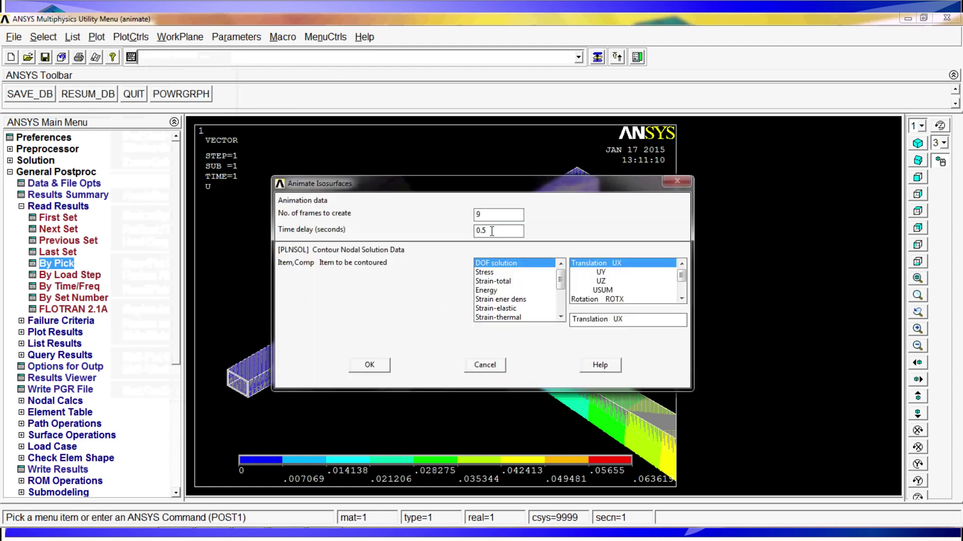
Step: Run the 10-frame UX isosurface animation, then stop it and close the player
{"action": "type", "text": "4"}
{"action": "type", "text": "0"}
{"action": "key", "text": "Return"}
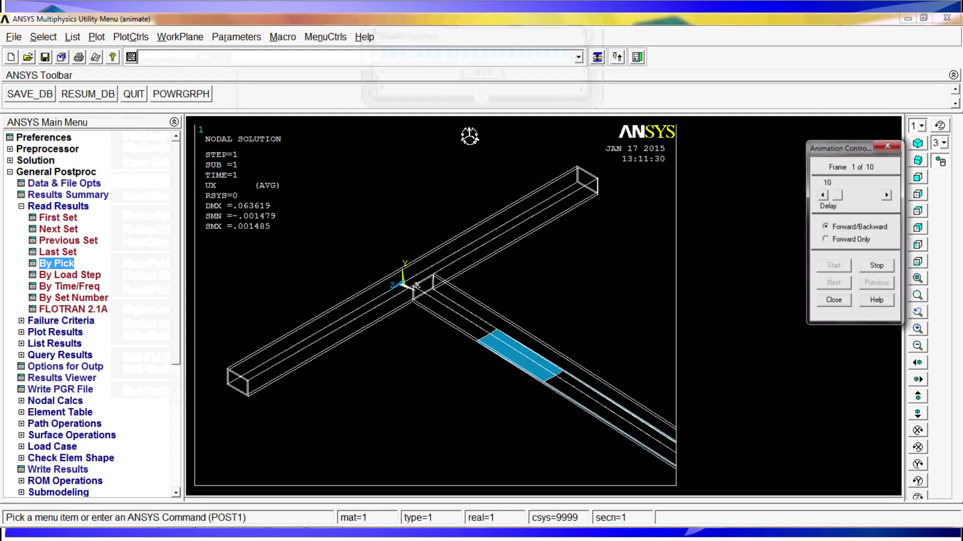
{"action": "left_click", "coordinate": [876, 266]}
{"action": "left_click", "coordinate": [833, 300]}
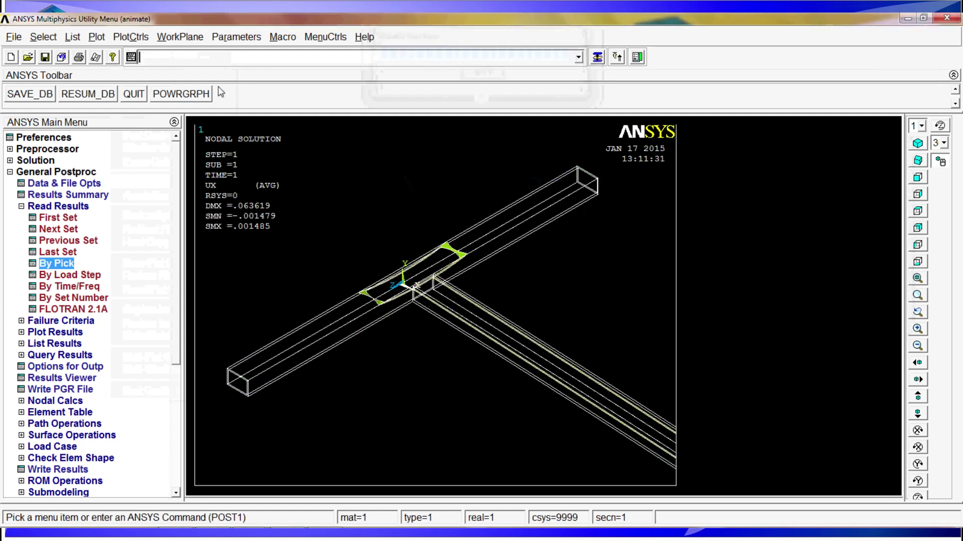
Step: Rerun the UX isosurface animation from PlotCtrls > Animate > Isosurfaces and close the player
{"action": "left_click", "coordinate": [130, 38]}
{"action": "mouse_move", "coordinate": [221, 182]}
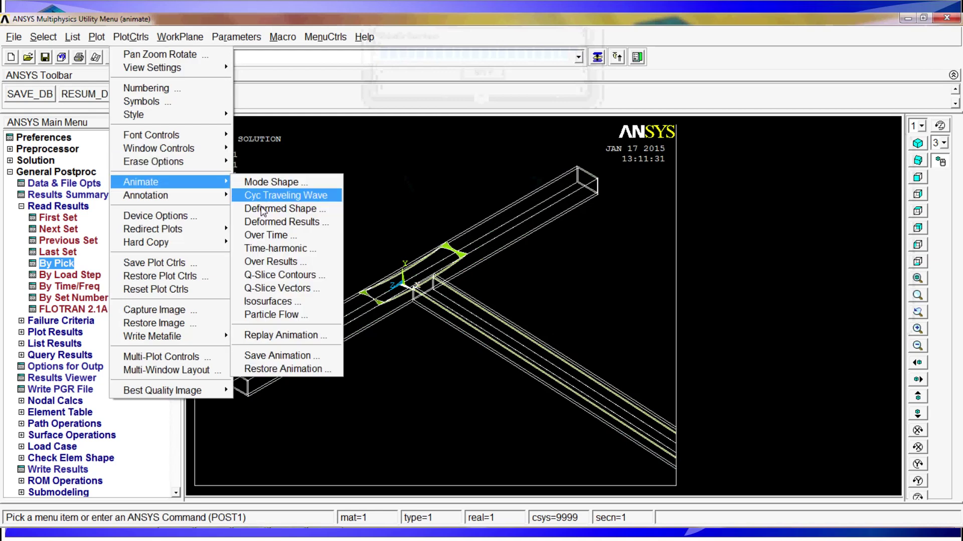
{"action": "left_click", "coordinate": [289, 301]}
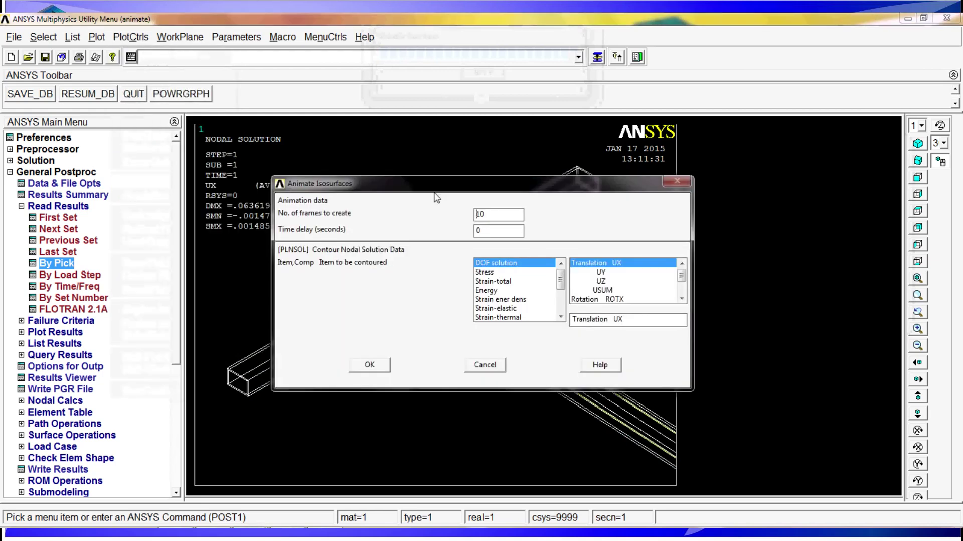
{"action": "left_click", "coordinate": [498, 214]}
{"action": "key", "text": "Return"}
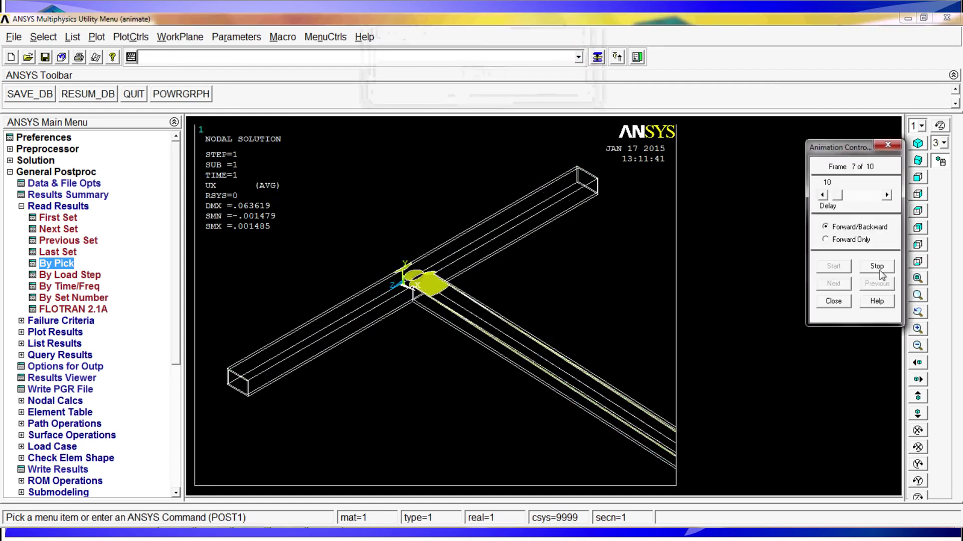
{"action": "left_click", "coordinate": [837, 304]}
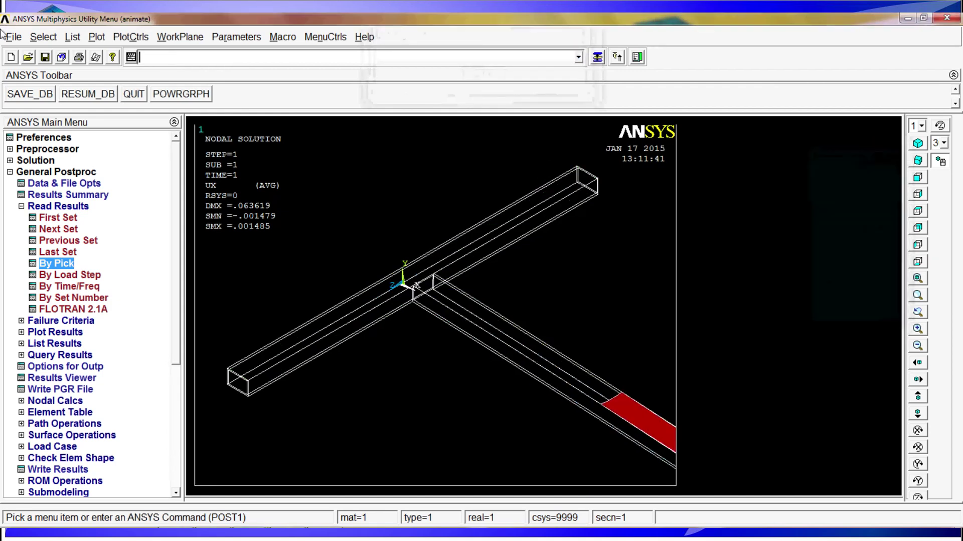
{"action": "left_click", "coordinate": [130, 37]}
{"action": "mouse_move", "coordinate": [216, 182]}
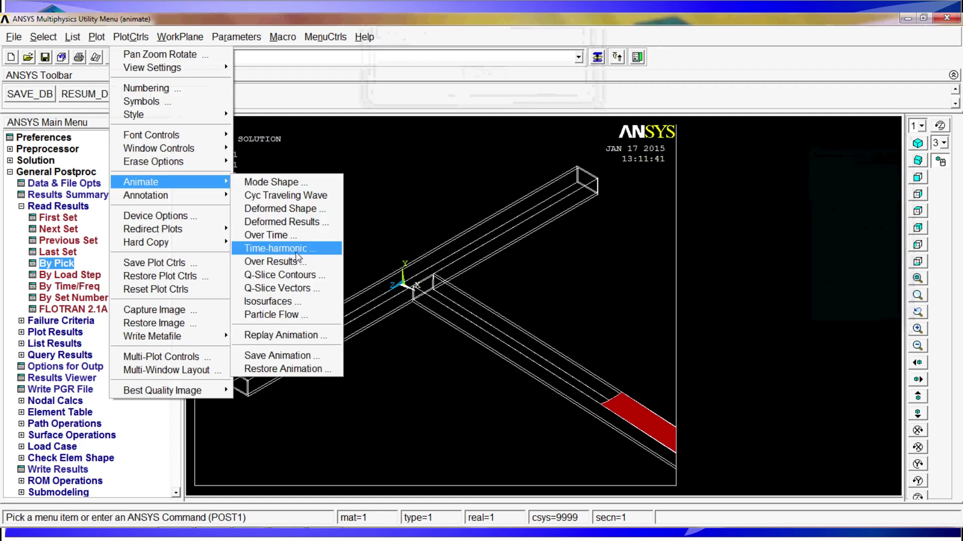
Step: Set the isosurface time delay to 0.2 and contour Stress > von Mises SEQV, starting the animation
{"action": "left_click", "coordinate": [273, 301]}
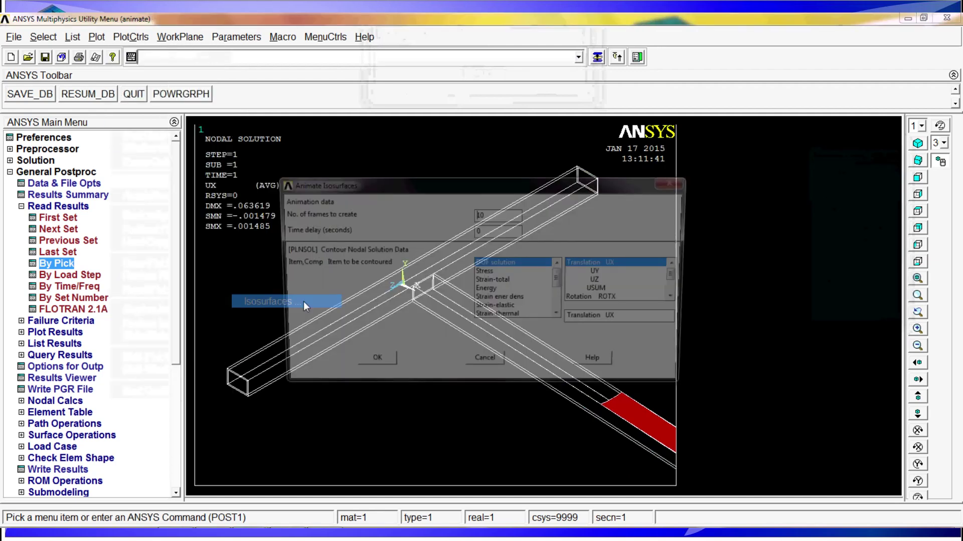
{"action": "left_click", "coordinate": [509, 230]}
{"action": "type", "text": "."}
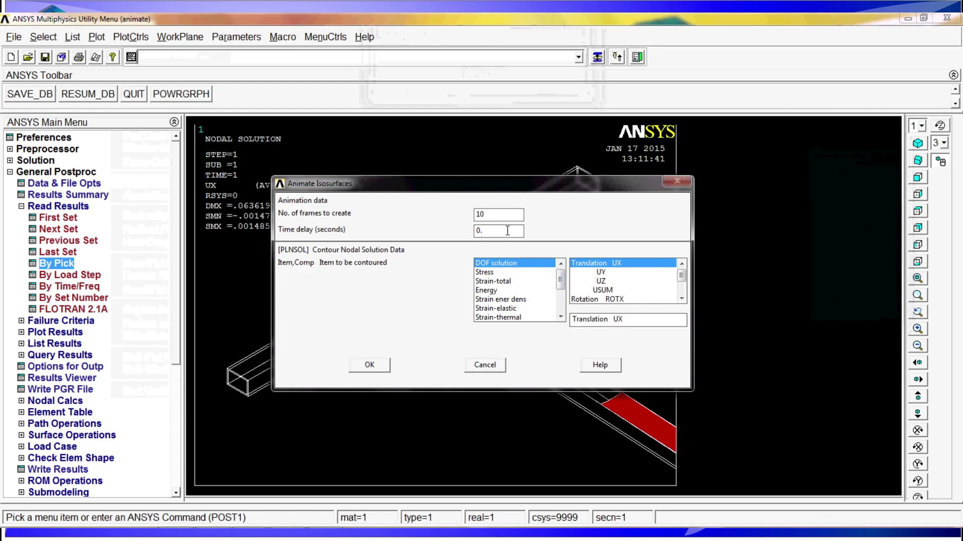
{"action": "type", "text": "2"}
{"action": "left_click", "coordinate": [519, 272]}
{"action": "left_click", "coordinate": [594, 294]}
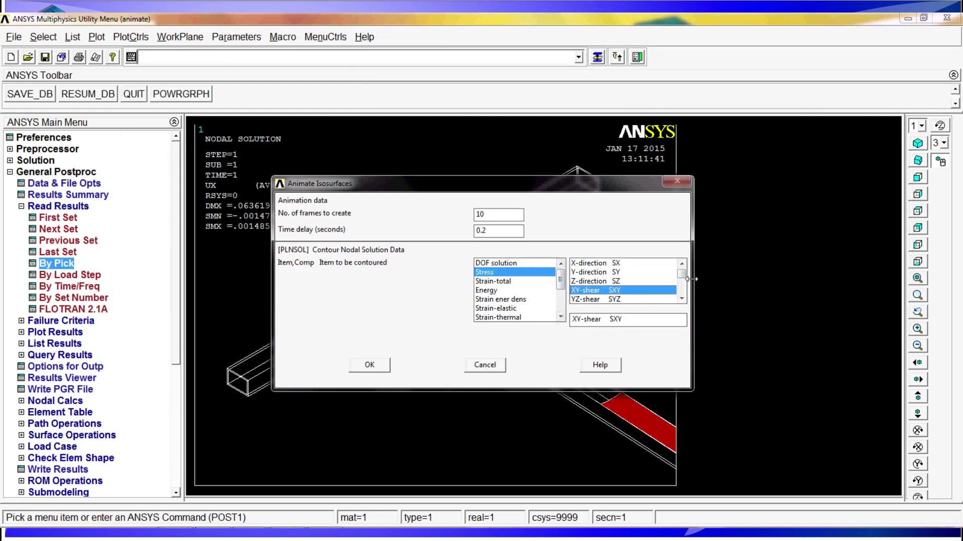
{"action": "left_click_drag", "start_coordinate": [680, 274], "coordinate": [681, 292]}
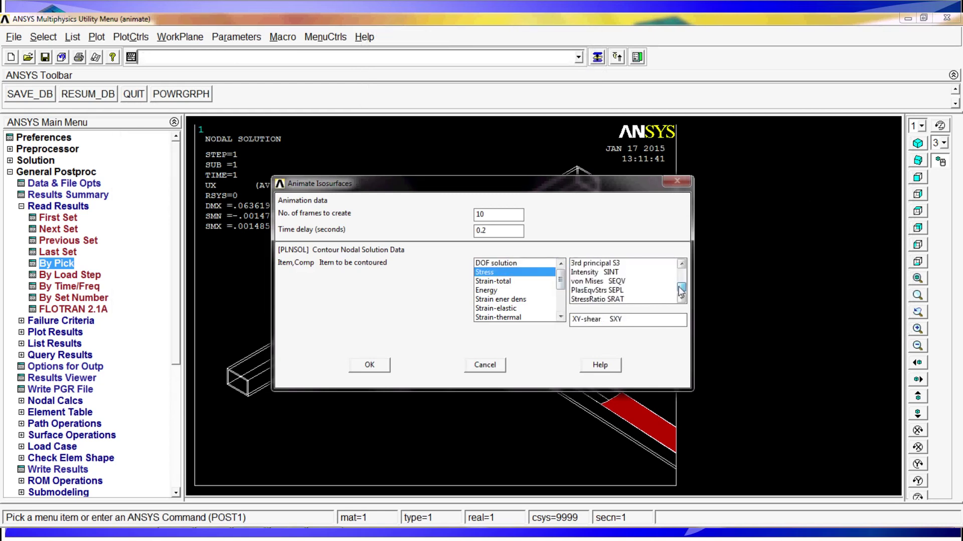
{"action": "left_click", "coordinate": [596, 281]}
{"action": "left_click", "coordinate": [369, 364]}
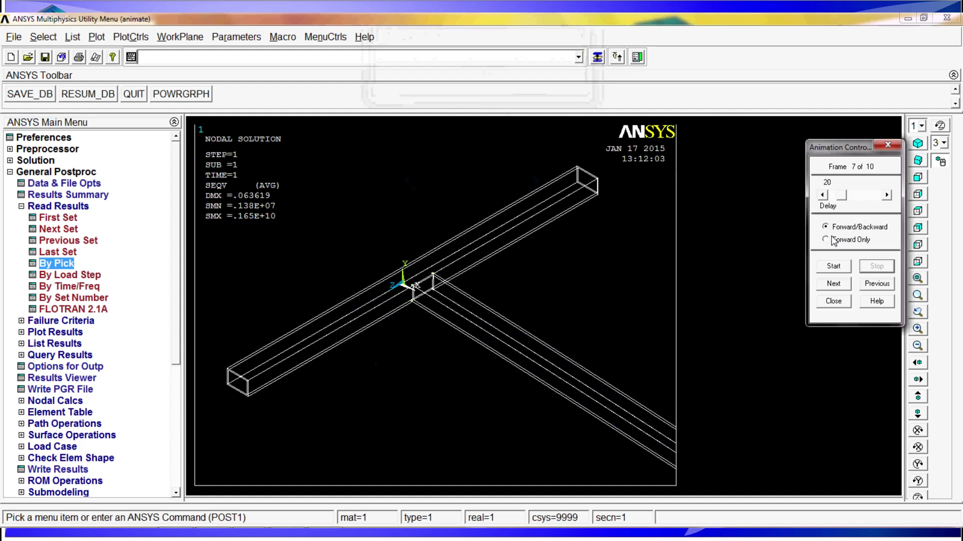
Step: Replay the von Mises isosurface animation, stop it, and advance to frame 2
{"action": "left_click", "coordinate": [828, 268]}
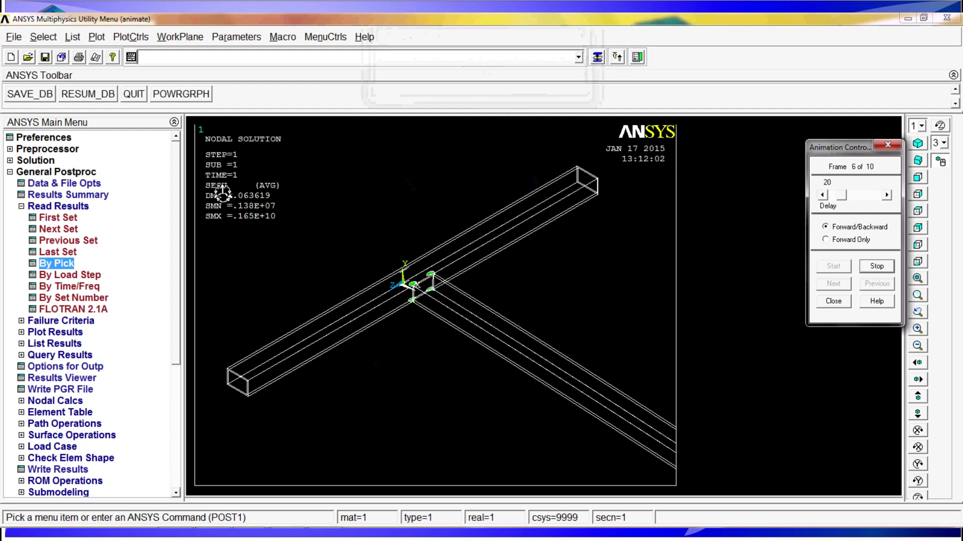
{"action": "left_click", "coordinate": [881, 271]}
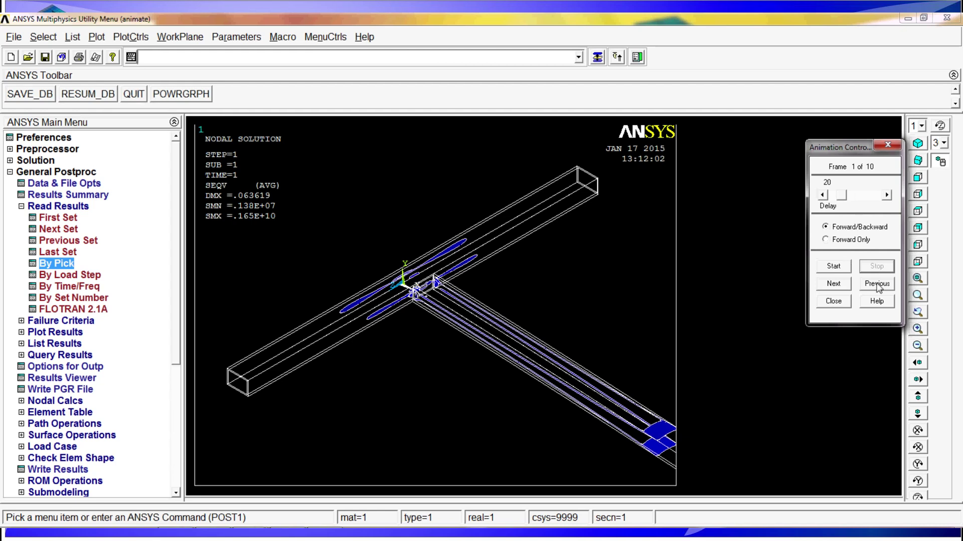
{"action": "left_click", "coordinate": [861, 285]}
{"action": "left_click", "coordinate": [860, 284]}
{"action": "left_click", "coordinate": [833, 284]}
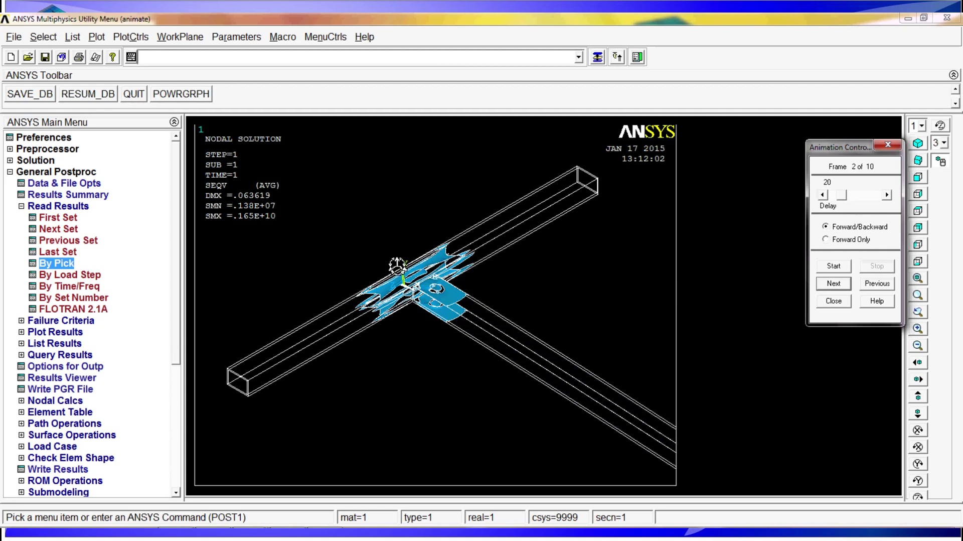
Step: Step forward through several more frames, then close the animation player
{"action": "left_click", "coordinate": [834, 284]}
{"action": "left_click", "coordinate": [834, 284]}
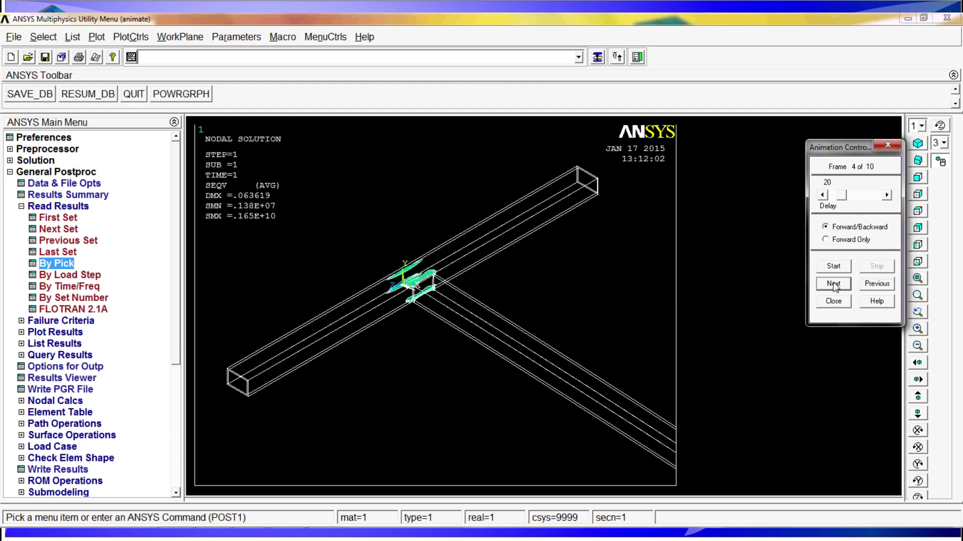
{"action": "left_click", "coordinate": [834, 284]}
{"action": "left_click", "coordinate": [834, 284]}
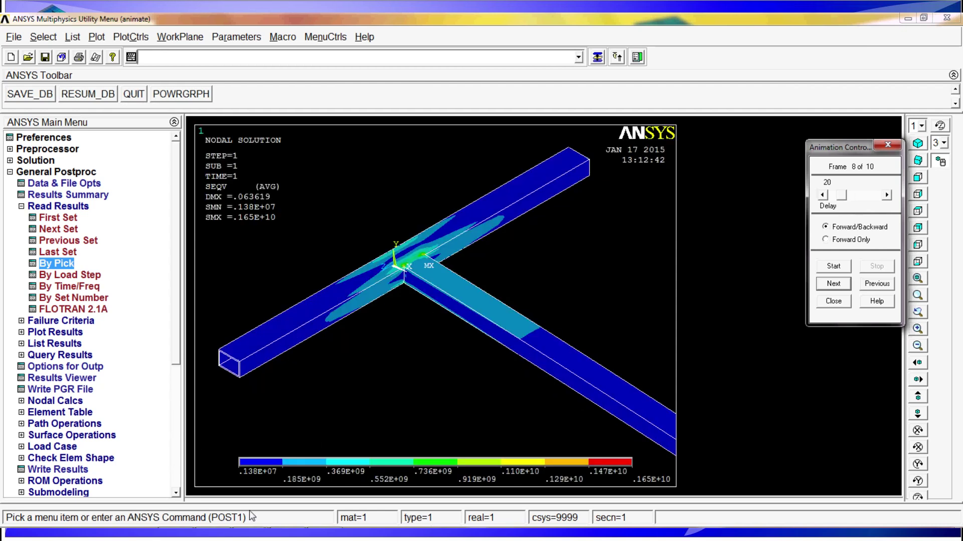
{"action": "left_click", "coordinate": [833, 301]}
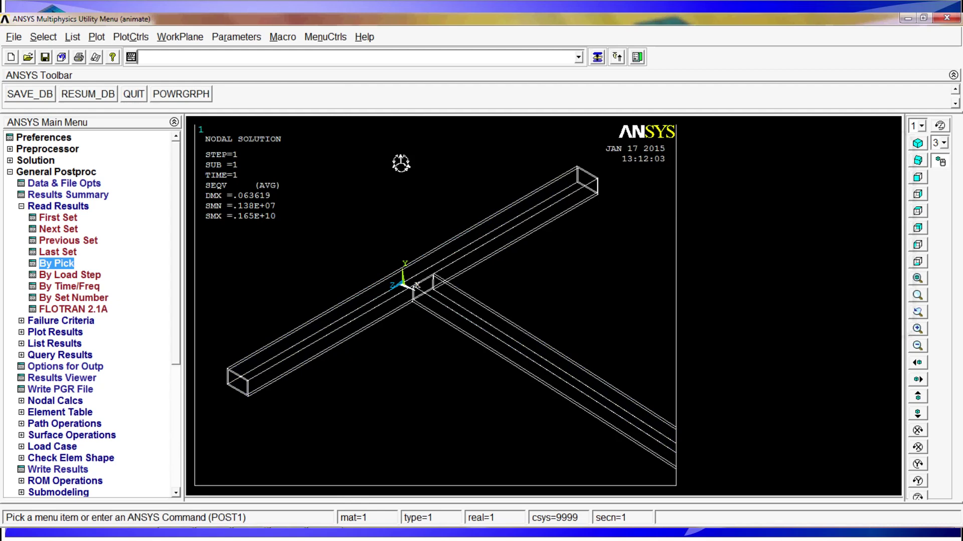
Step: Generate a UX isosurface animation using DOF solution > Translation UX
{"action": "left_click", "coordinate": [129, 37]}
{"action": "mouse_move", "coordinate": [211, 182]}
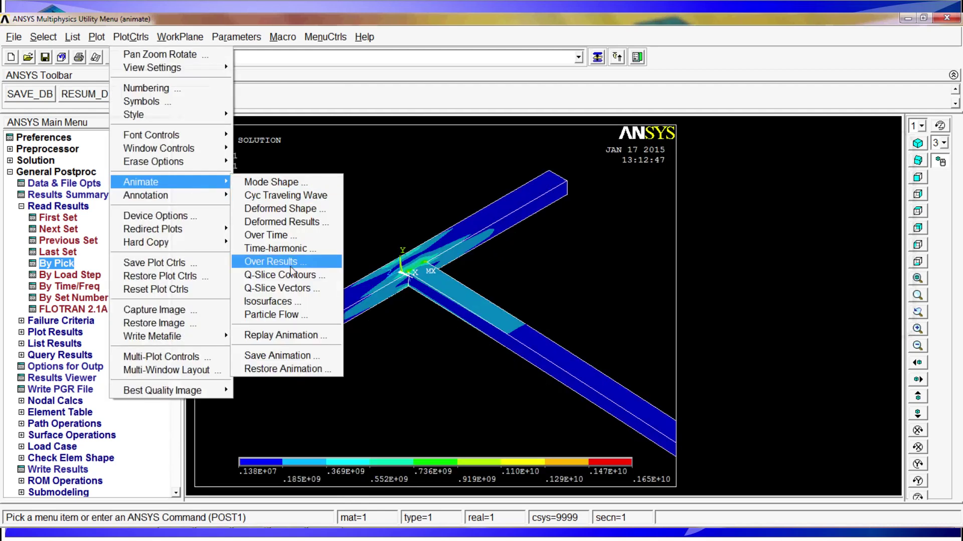
{"action": "left_click", "coordinate": [282, 303]}
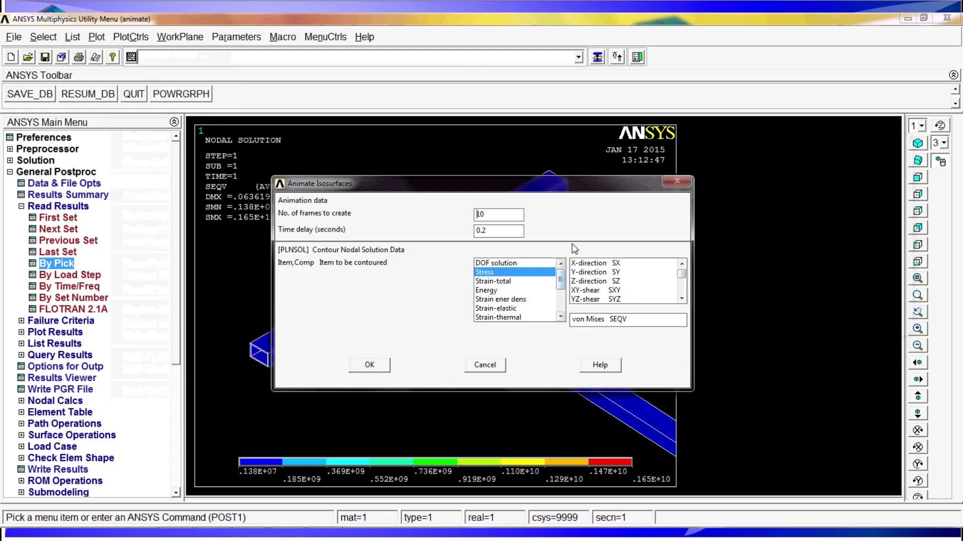
{"action": "left_click", "coordinate": [501, 262]}
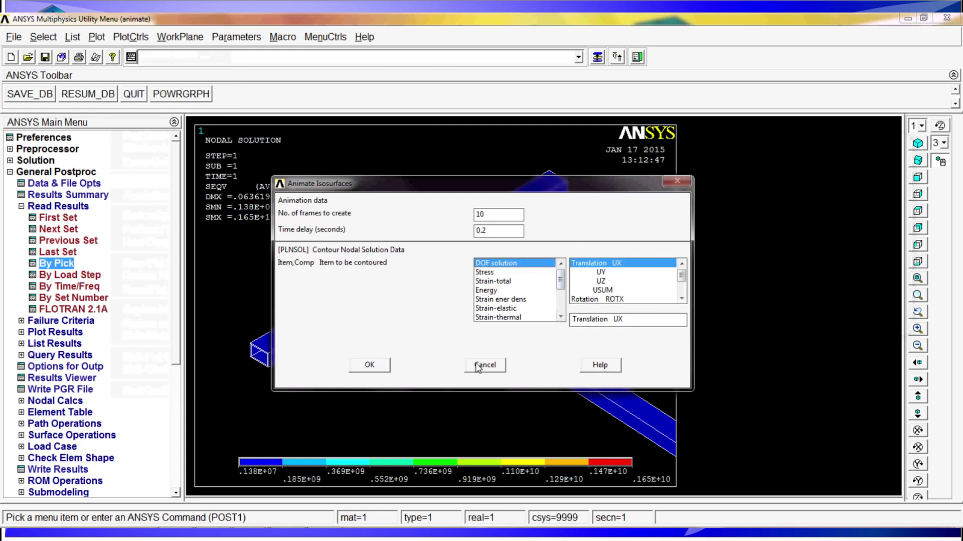
{"action": "left_click", "coordinate": [371, 364]}
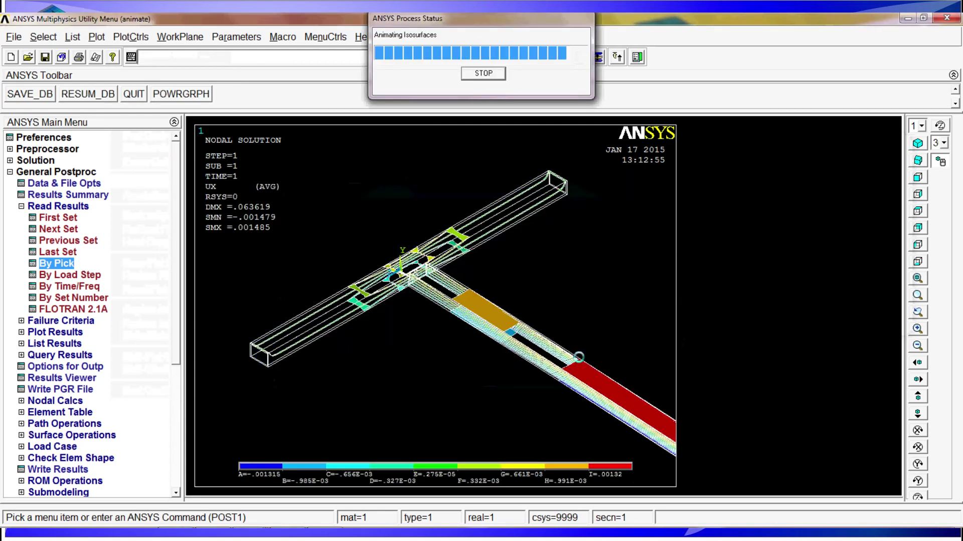
Step: Stop the animation, raise the frame delay to 71, replay, and stop at frame 3
{"action": "left_click", "coordinate": [877, 266]}
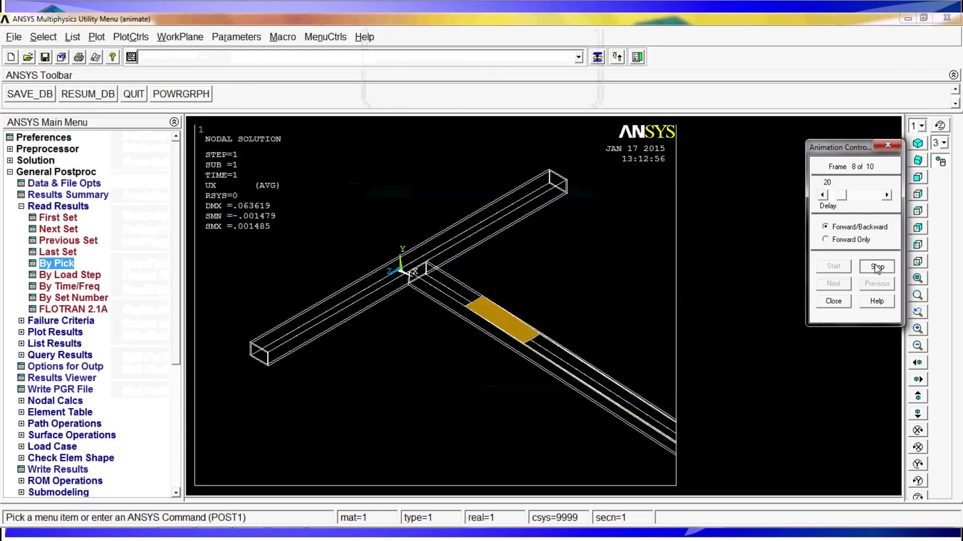
{"action": "left_click", "coordinate": [861, 200]}
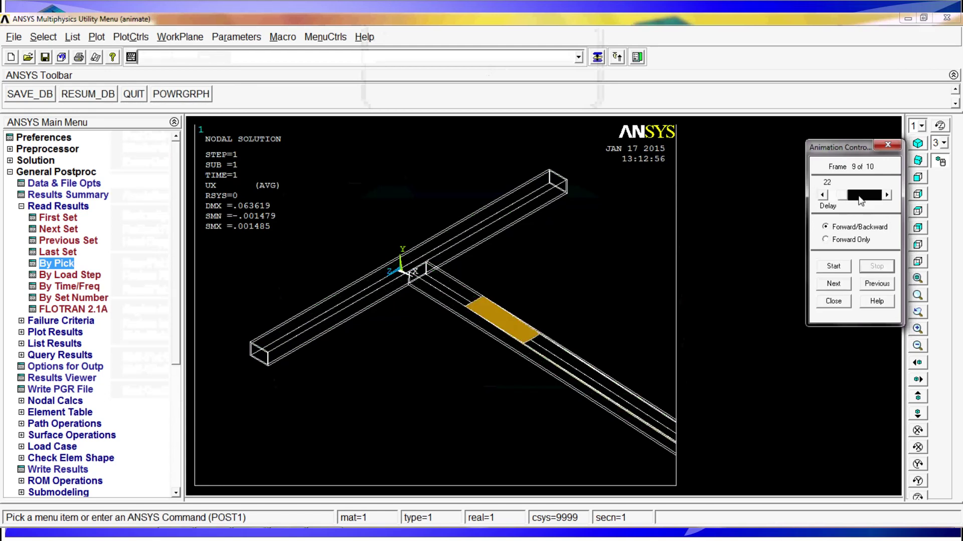
{"action": "left_click_drag", "start_coordinate": [862, 200], "coordinate": [865, 200]}
{"action": "left_click", "coordinate": [831, 266]}
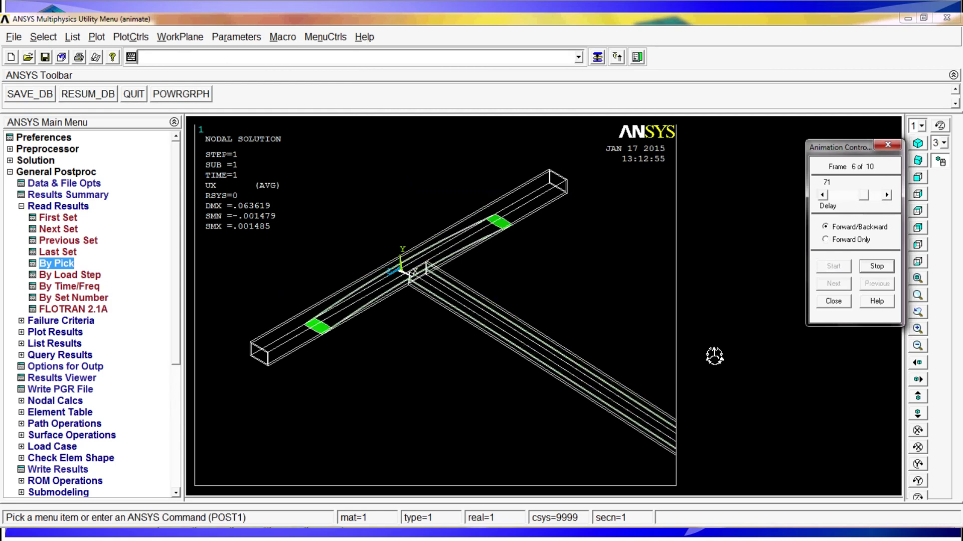
{"action": "left_click", "coordinate": [889, 267]}
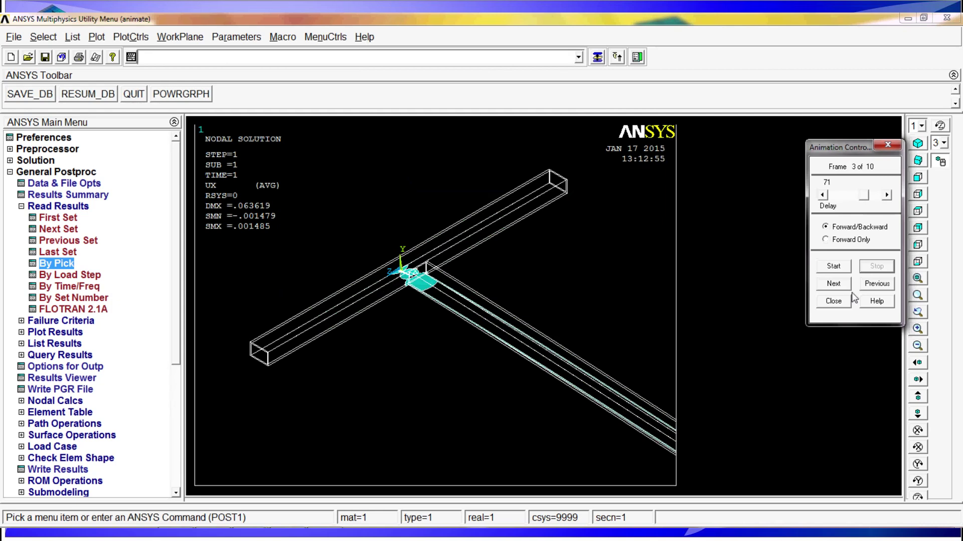
Step: Step forward frame by frame to frame 9, then close the player
{"action": "left_click", "coordinate": [834, 284]}
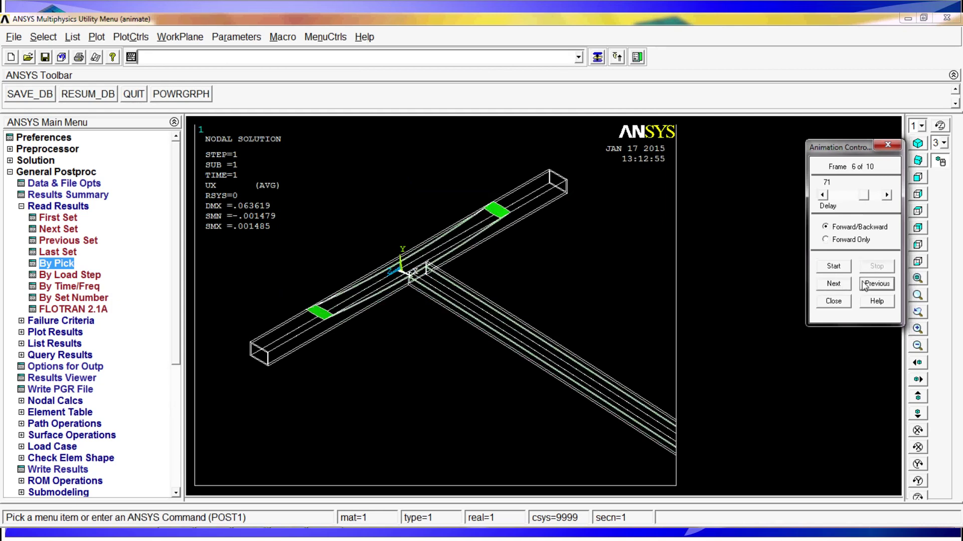
{"action": "left_click", "coordinate": [834, 284]}
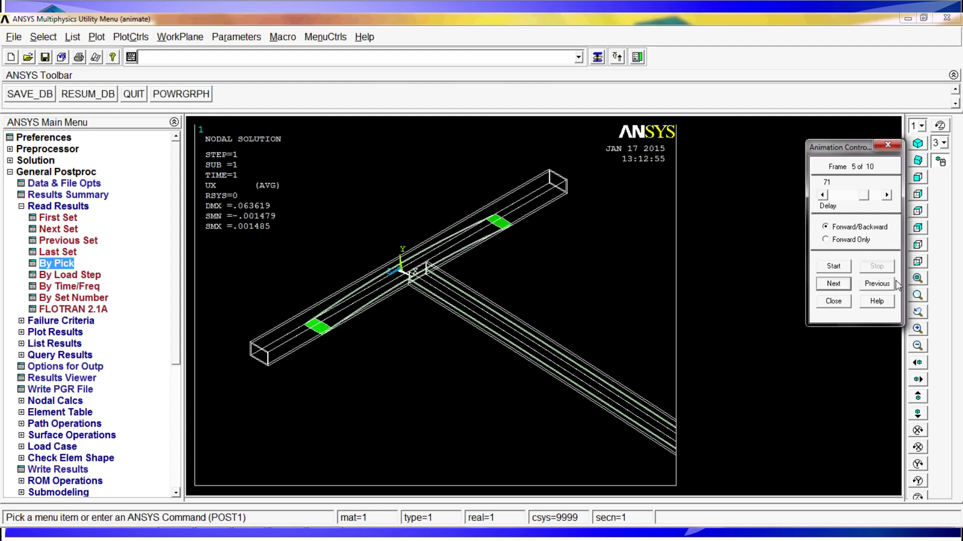
{"action": "left_click", "coordinate": [884, 285]}
{"action": "left_click", "coordinate": [883, 284]}
{"action": "left_click", "coordinate": [882, 285]}
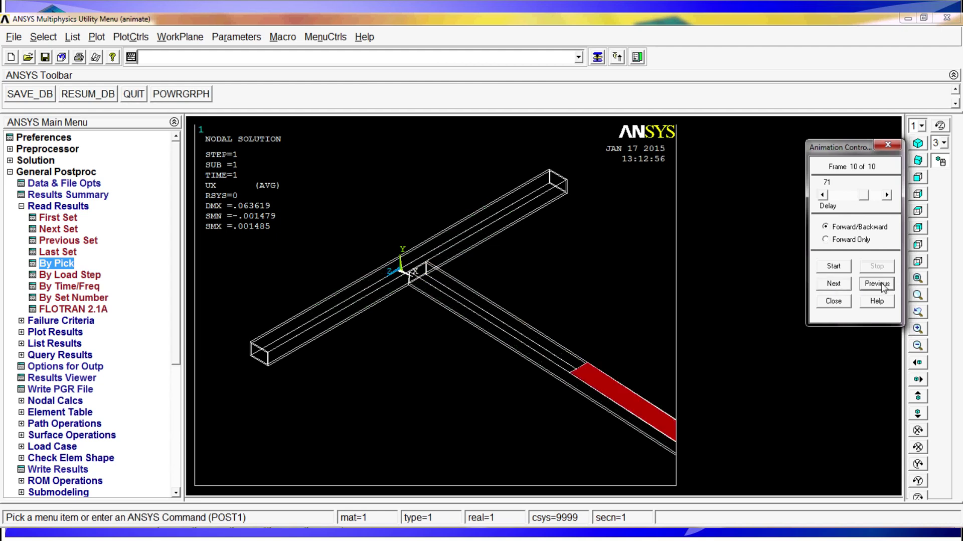
{"action": "left_click", "coordinate": [880, 284]}
{"action": "left_click", "coordinate": [833, 300]}
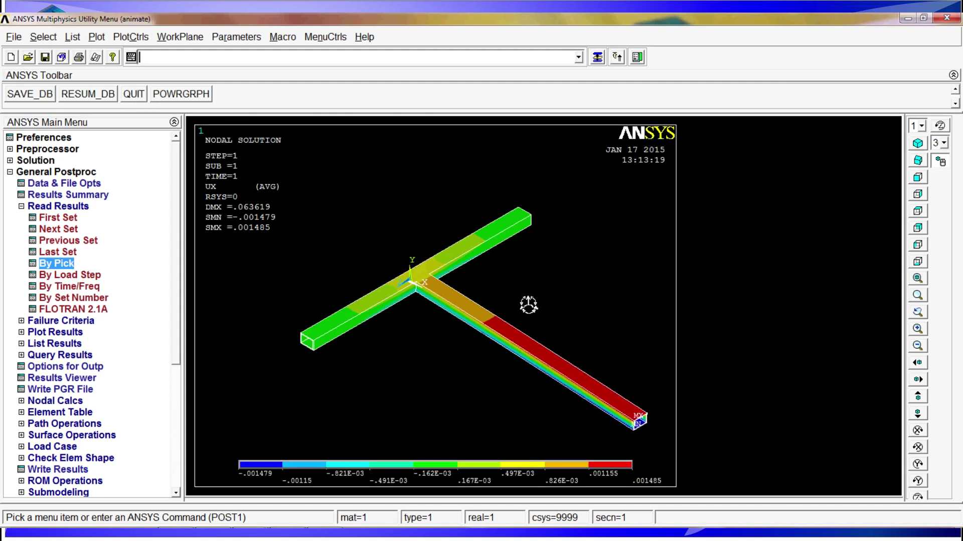
Step: Enlarge and recentre the T-beam plot, and toggle the General Postproc and Read Results branches
{"action": "middle_click_drag", "start_coordinate": [484, 262], "coordinate": [391, 272], "text": "ctrl"}
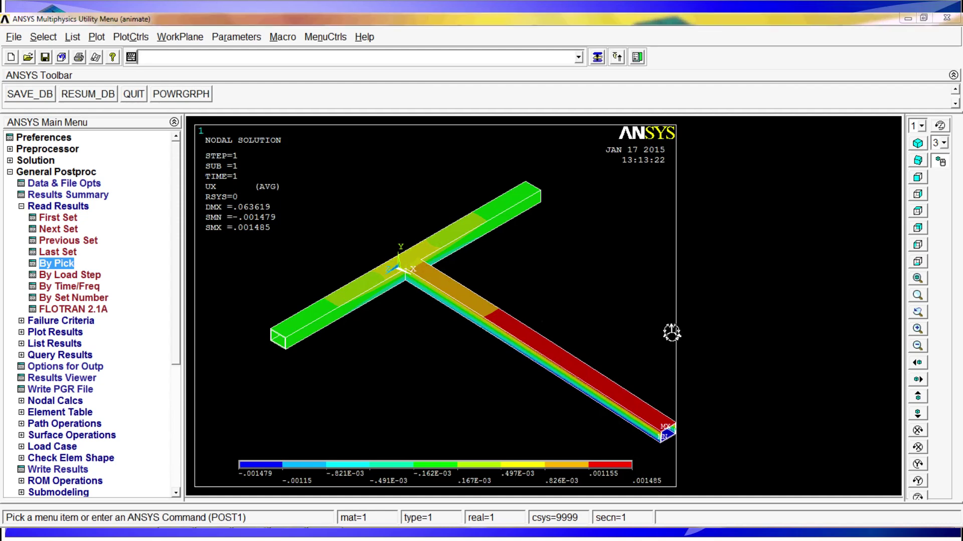
{"action": "left_click", "coordinate": [44, 172]}
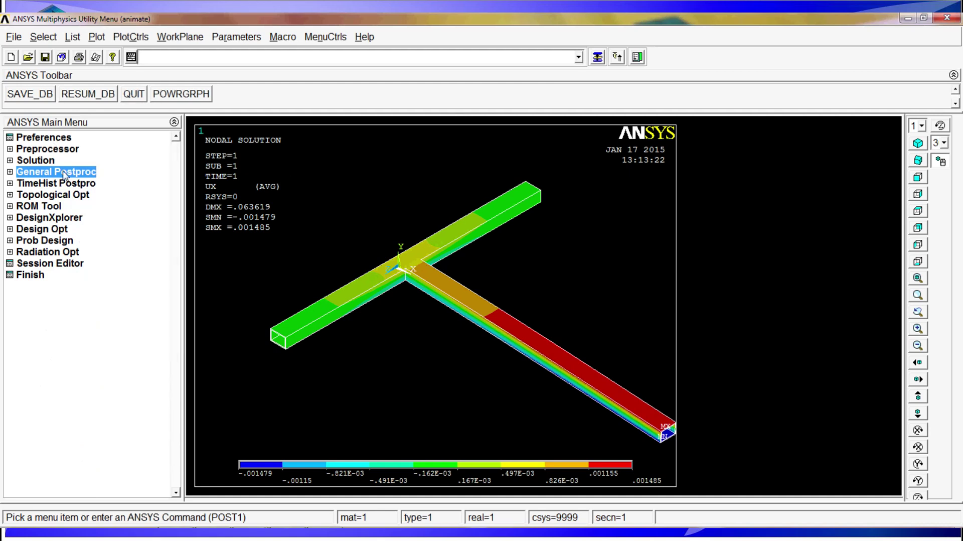
{"action": "left_click", "coordinate": [64, 172]}
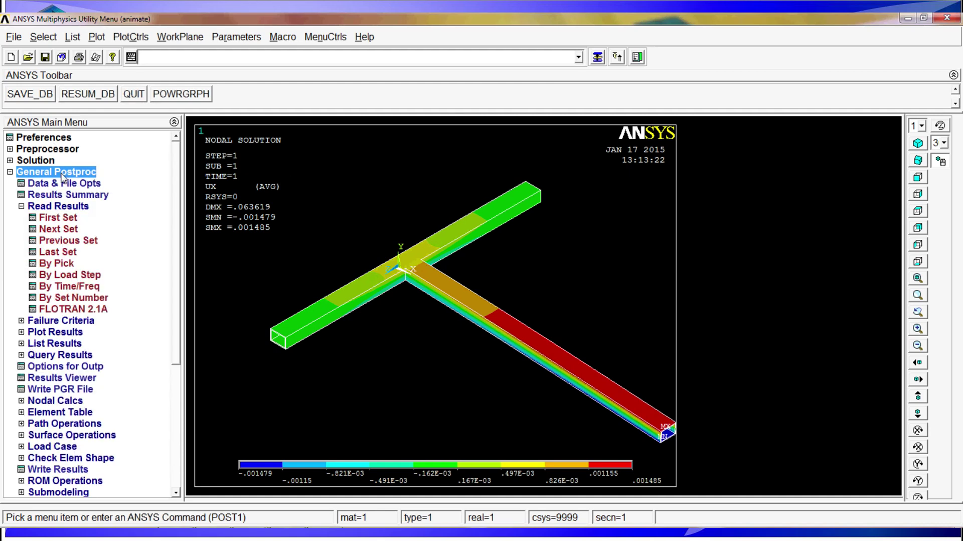
{"action": "left_click", "coordinate": [63, 206]}
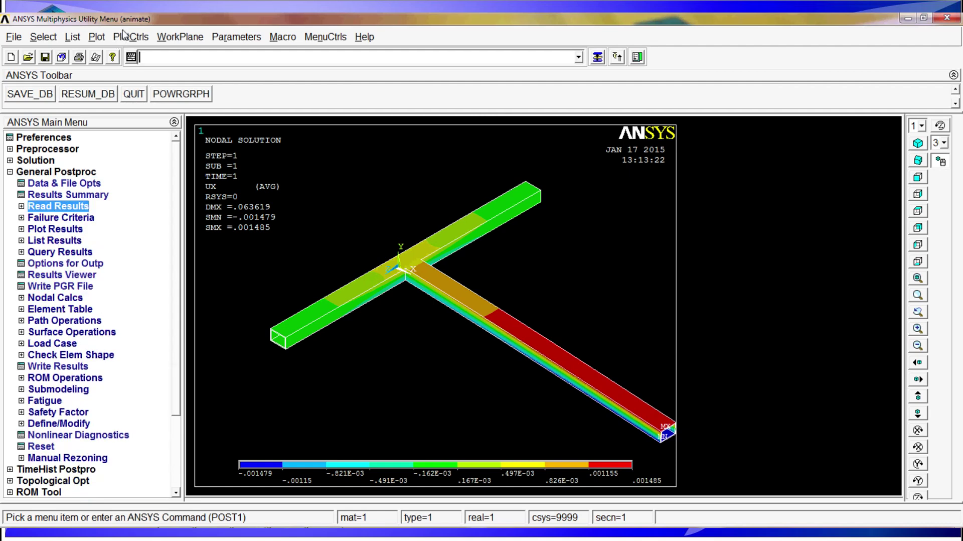
Step: Open and dismiss the PlotCtrls > Animate menu twice, leaving a plain T-beam outline
{"action": "left_click", "coordinate": [128, 37]}
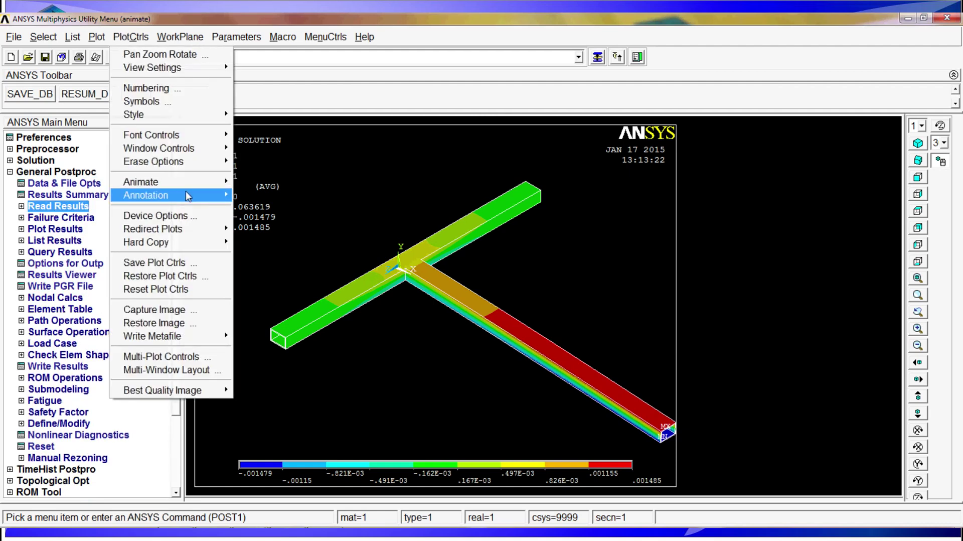
{"action": "mouse_move", "coordinate": [216, 182]}
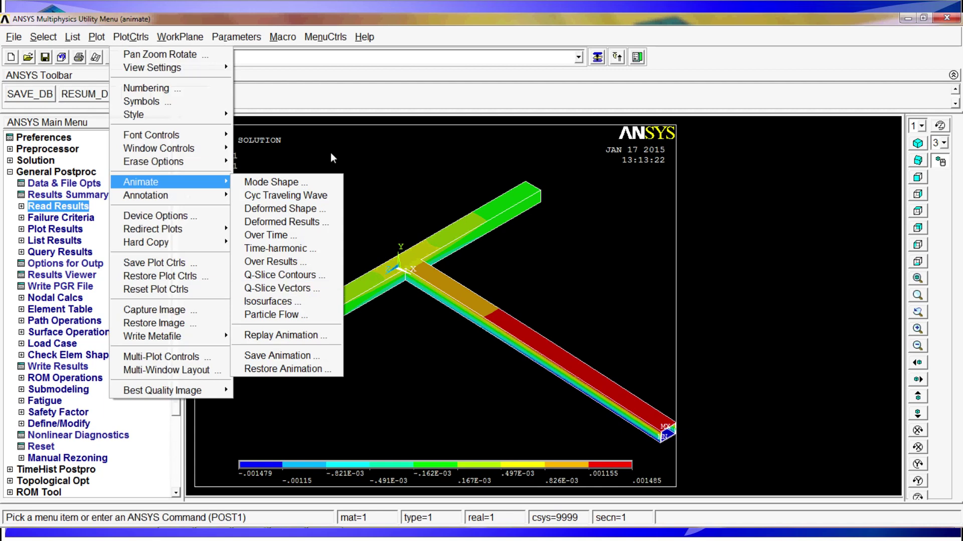
{"action": "left_click", "coordinate": [469, 339]}
{"action": "left_click", "coordinate": [121, 39]}
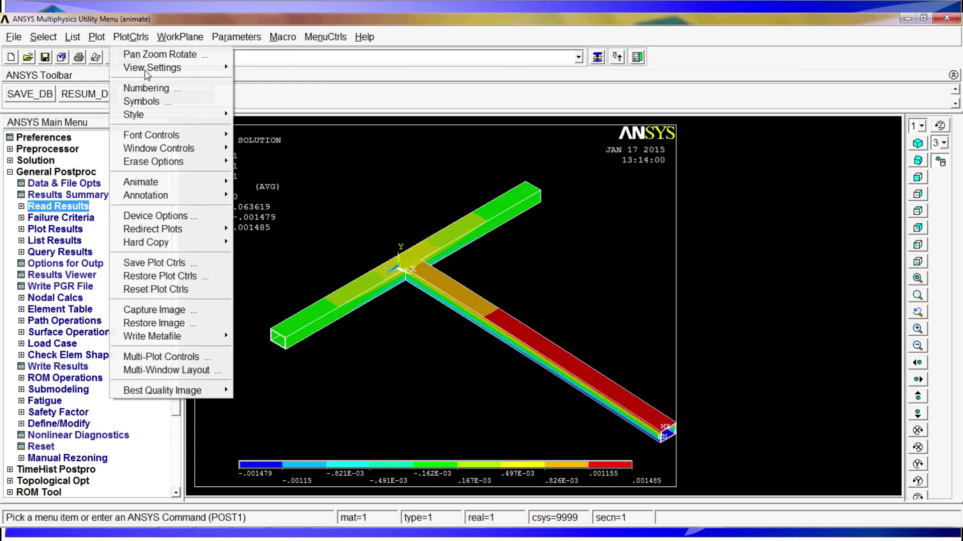
{"action": "mouse_move", "coordinate": [215, 183]}
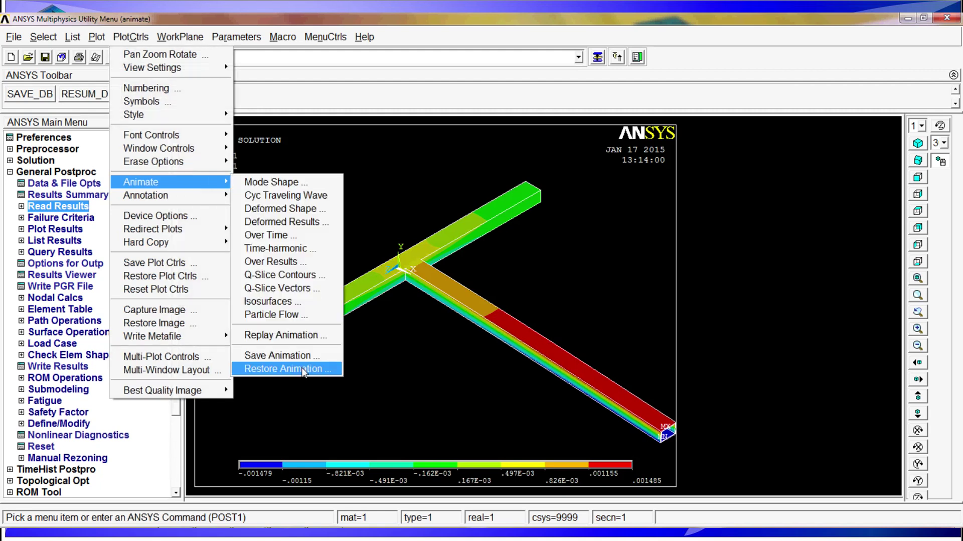
{"action": "left_click", "coordinate": [448, 339]}
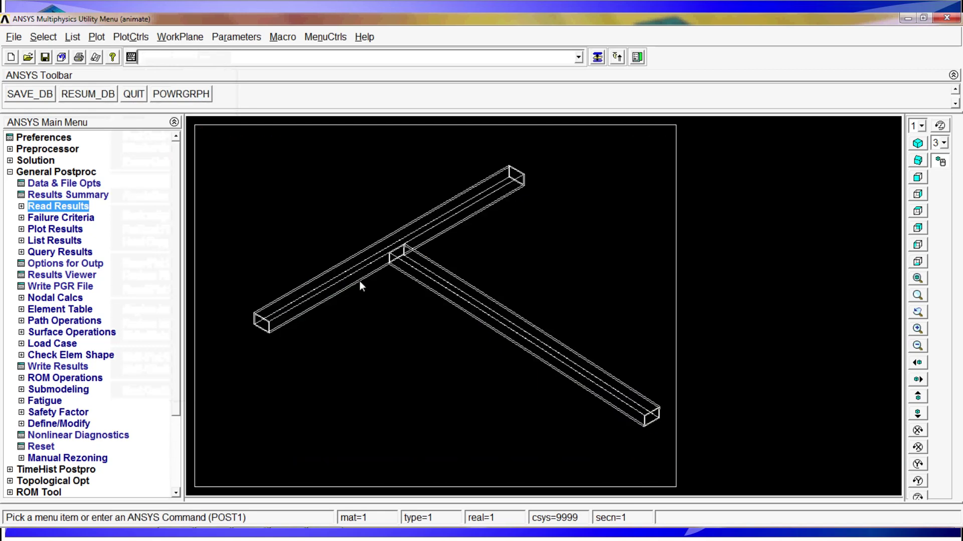
Step: Open the Exit from ANSYS dialog from the toolbar's QUIT button, defaulting to Save Geom+Loads
{"action": "left_click", "coordinate": [133, 94]}
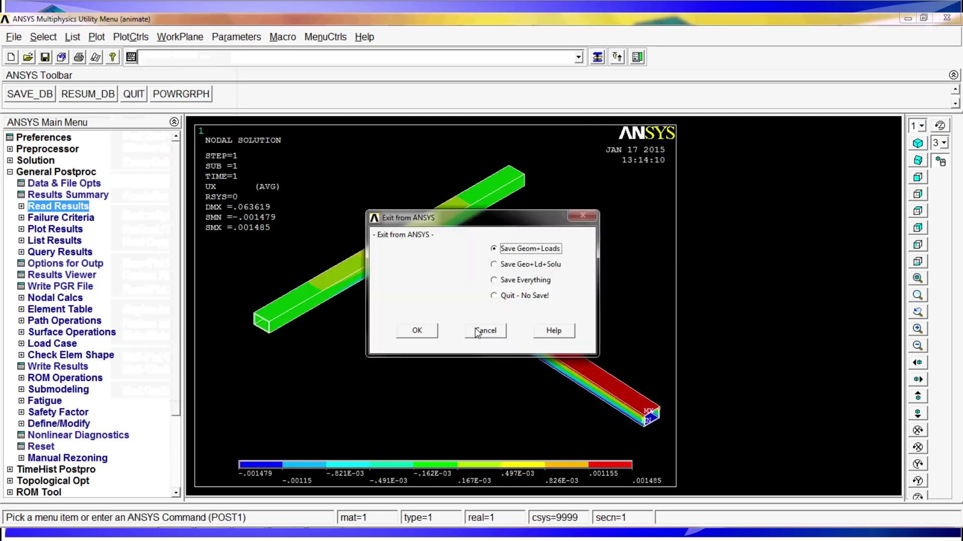